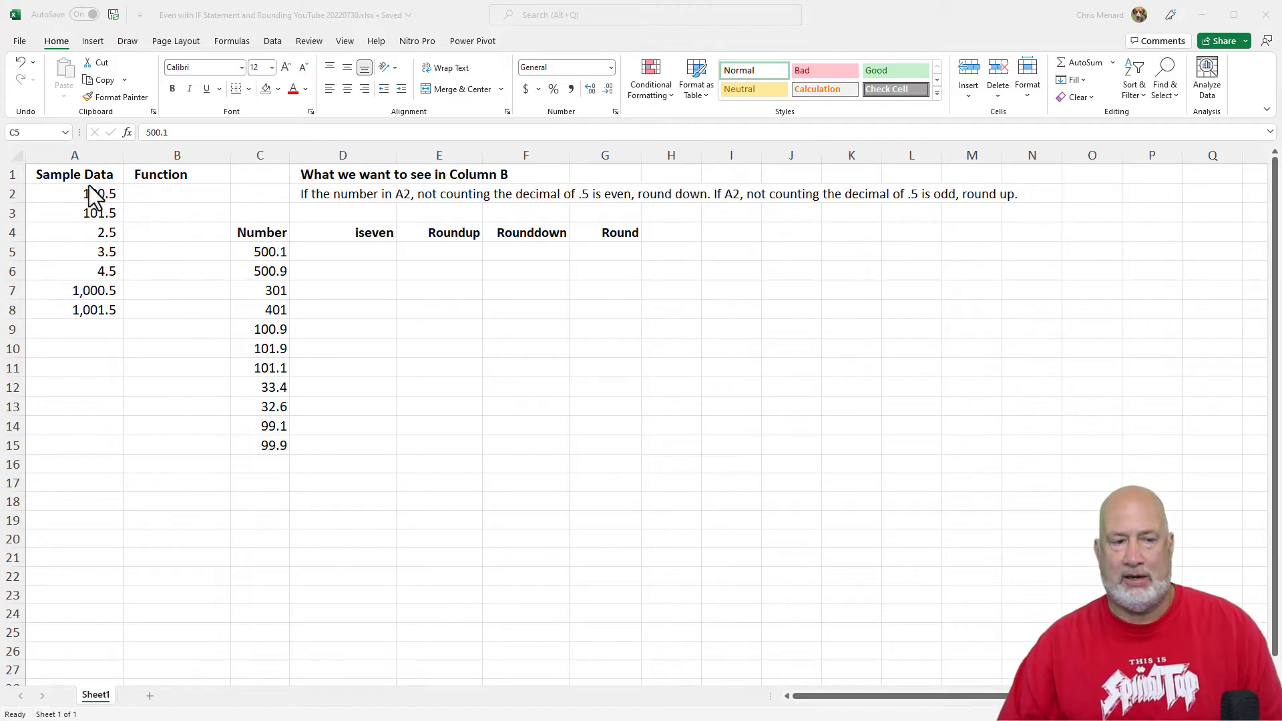
- Format the sample data in A2:A8 in comma style with one decimal place
{"action": "left_click_drag", "start_coordinate": [94, 193], "coordinate": [101, 309]}
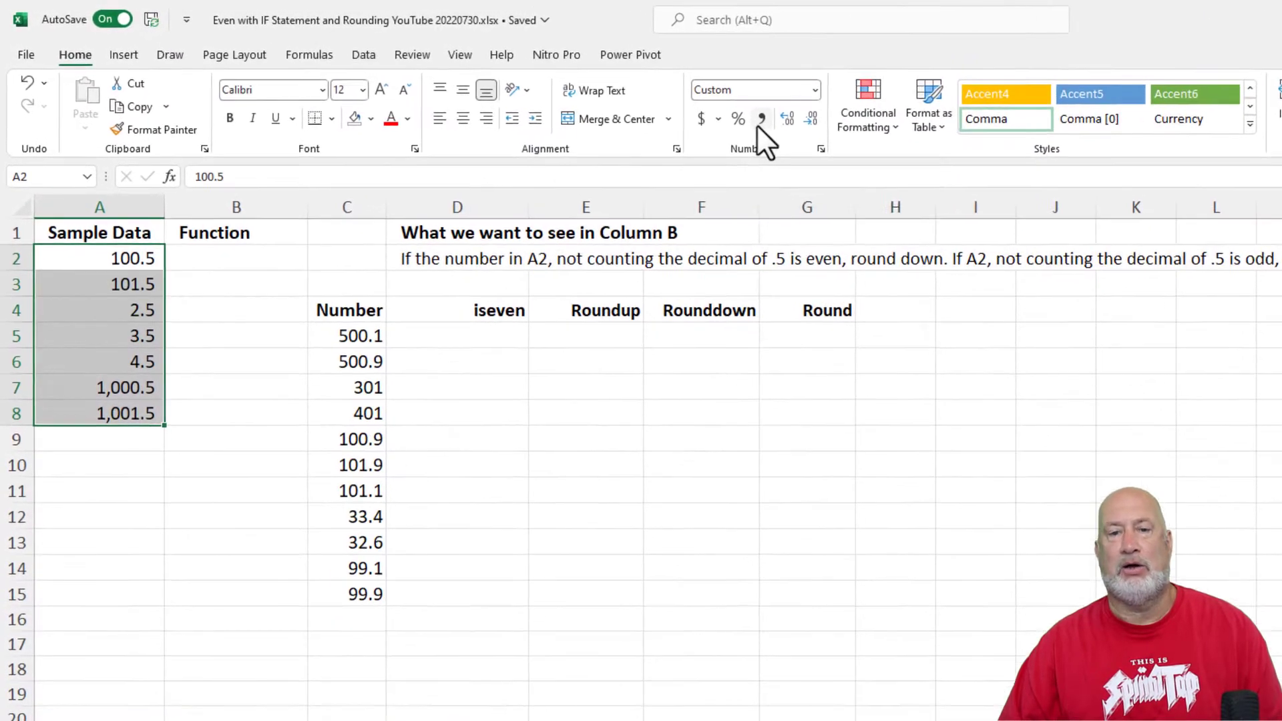
{"action": "left_click", "coordinate": [761, 121]}
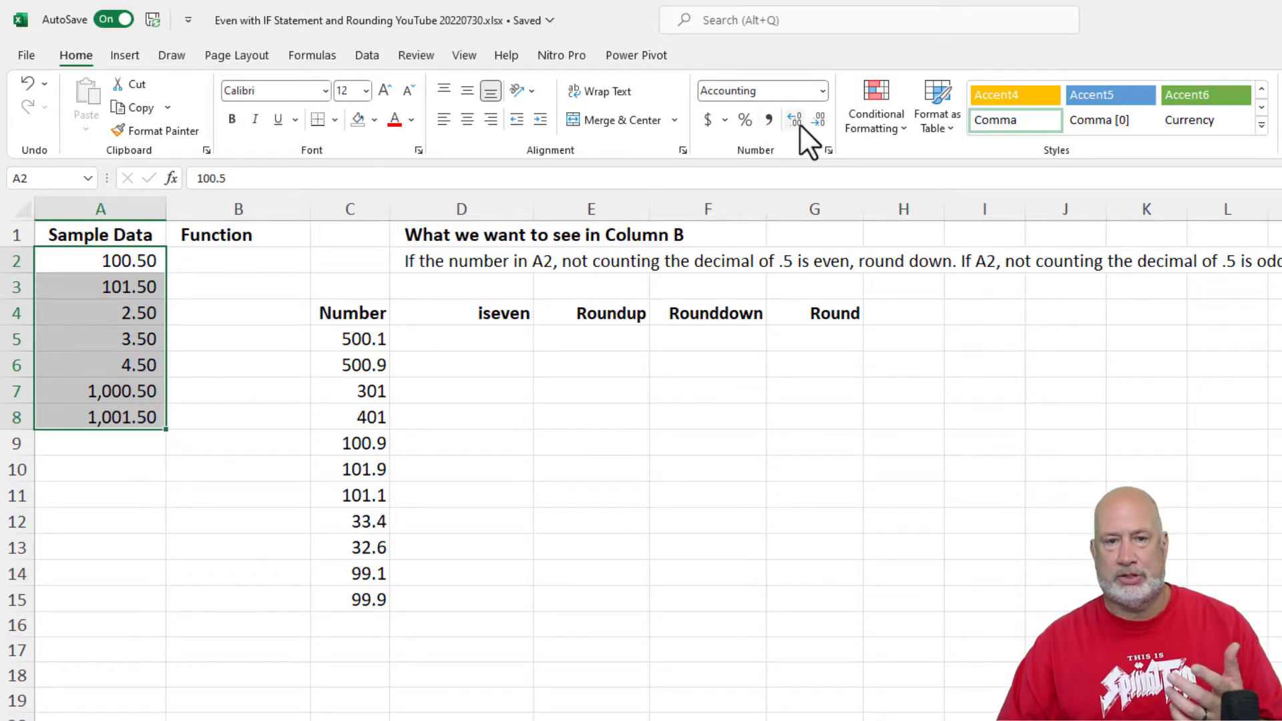
{"action": "left_click", "coordinate": [818, 121]}
{"action": "left_click", "coordinate": [817, 121]}
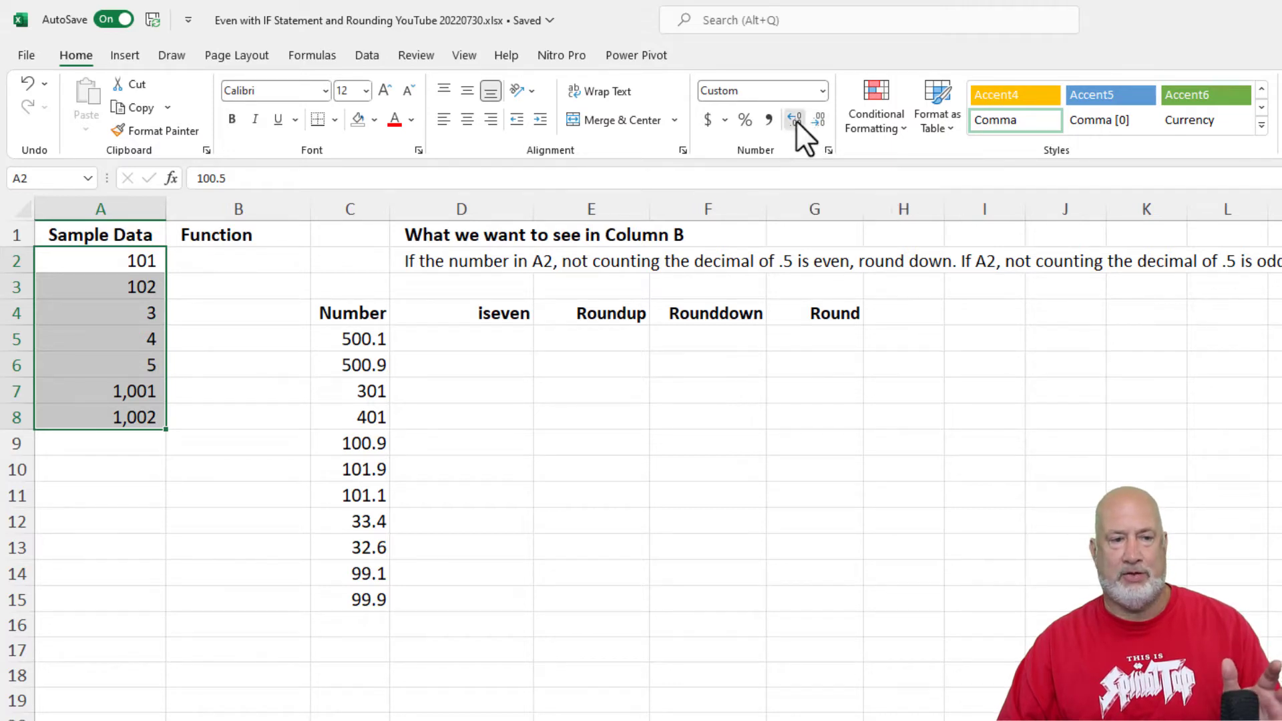
{"action": "left_click", "coordinate": [796, 120]}
{"action": "left_click", "coordinate": [129, 260]}
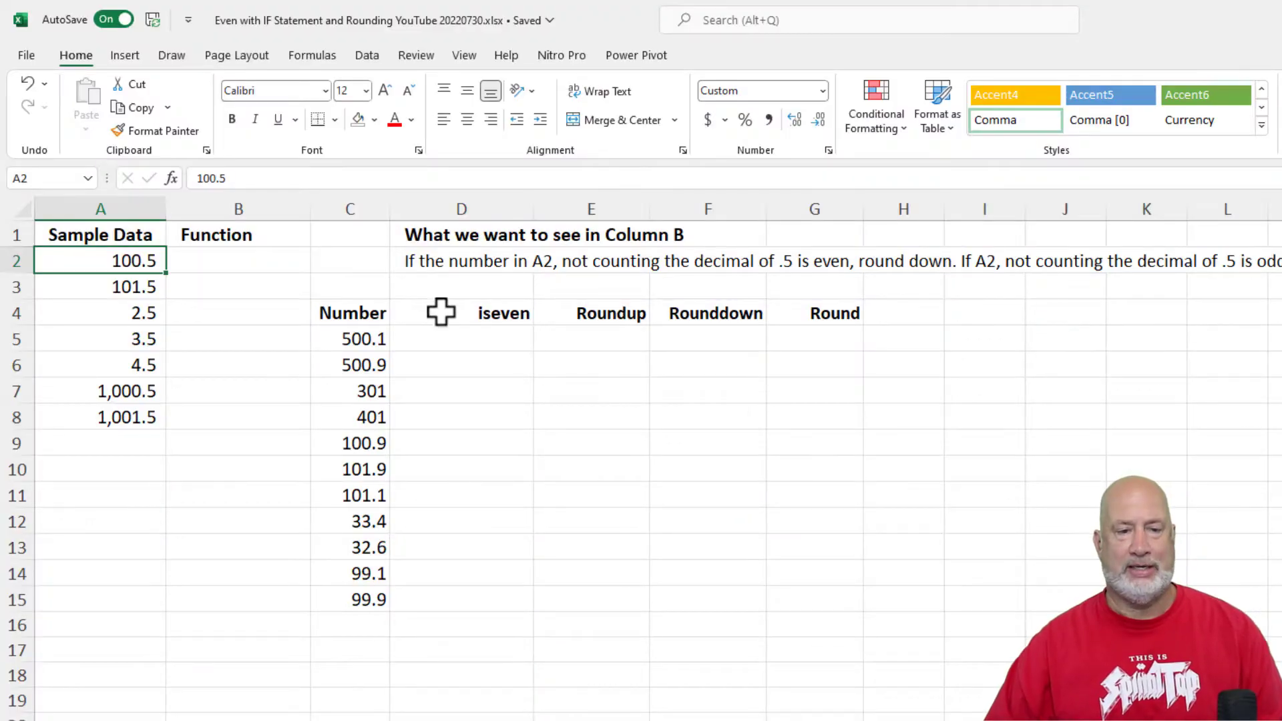
- Enter =ISEVEN(C5) in D5 and fill it down to D15 to test each number in column C
{"action": "left_click", "coordinate": [481, 335]}
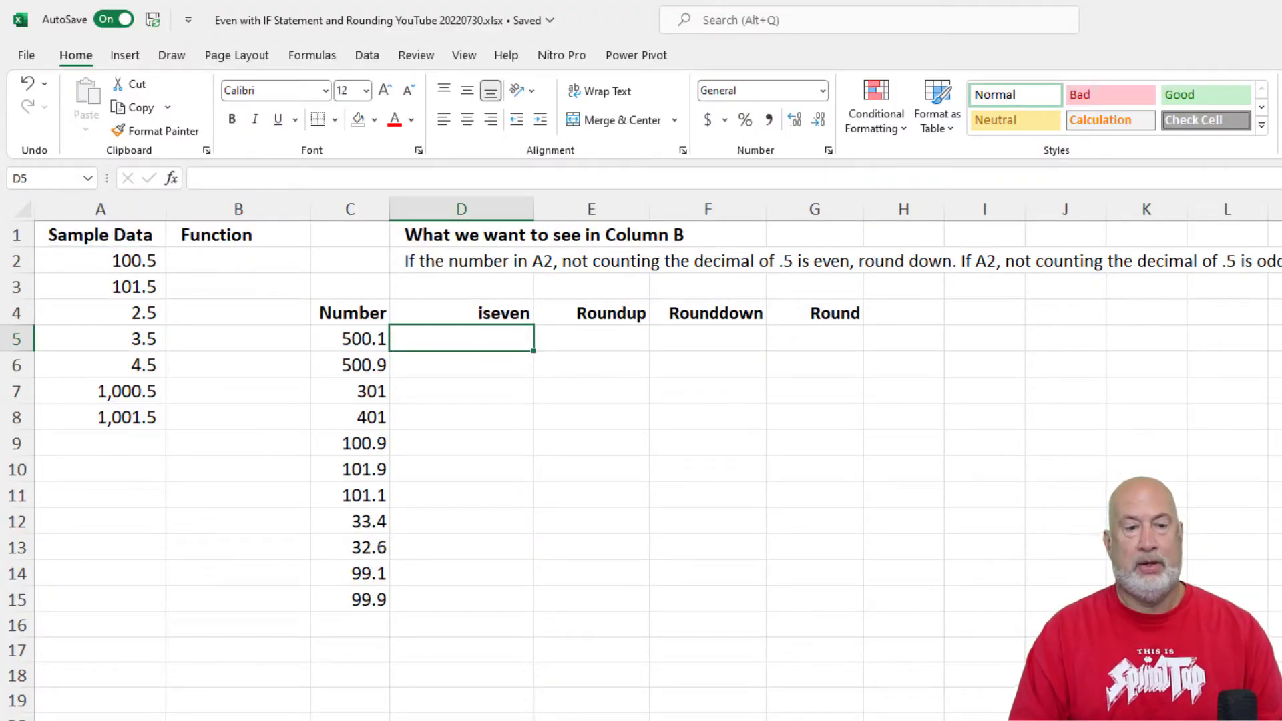
{"action": "type", "text": "="}
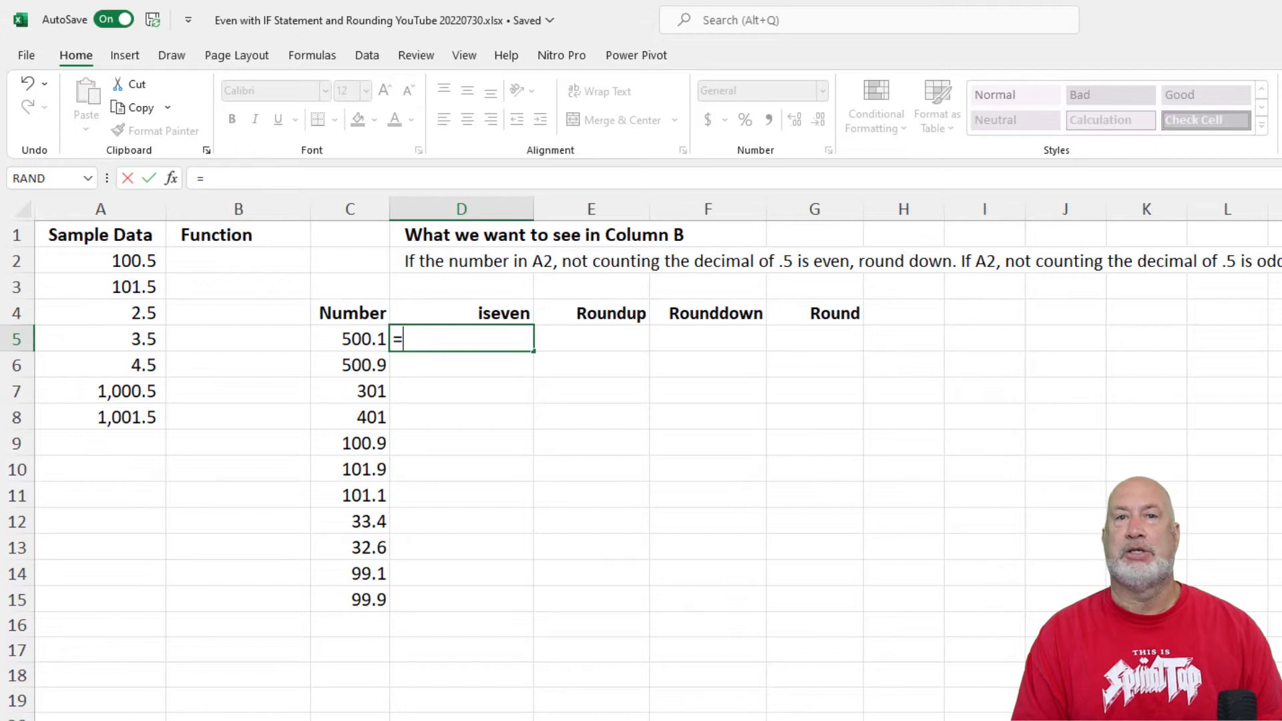
{"action": "type", "text": "is"}
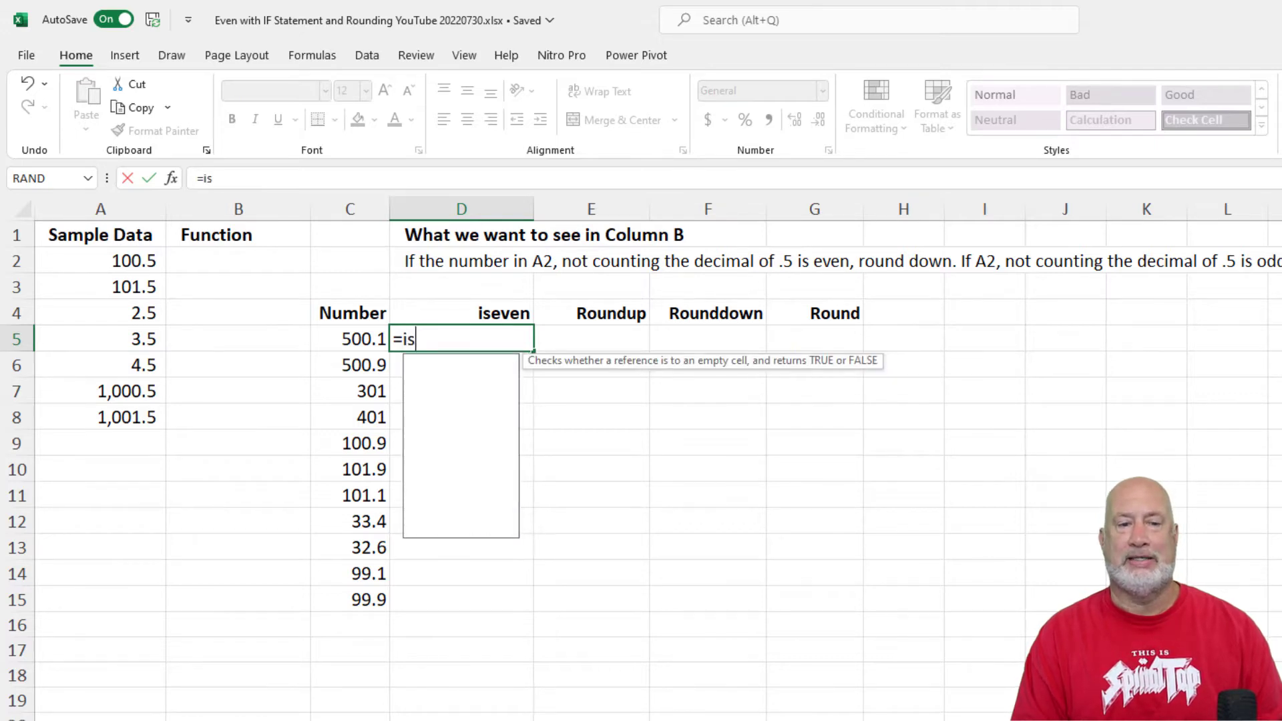
{"action": "type", "text": "even"}
{"action": "key", "text": "Tab"}
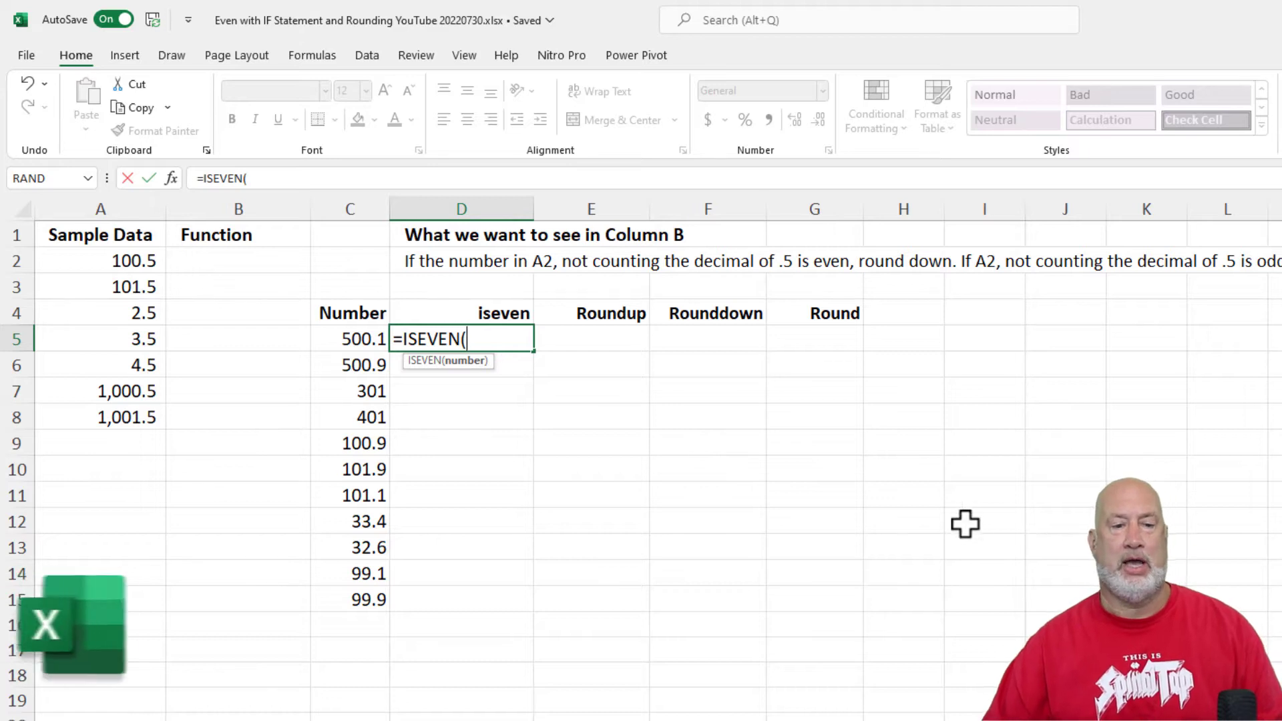
{"action": "left_click", "coordinate": [355, 336]}
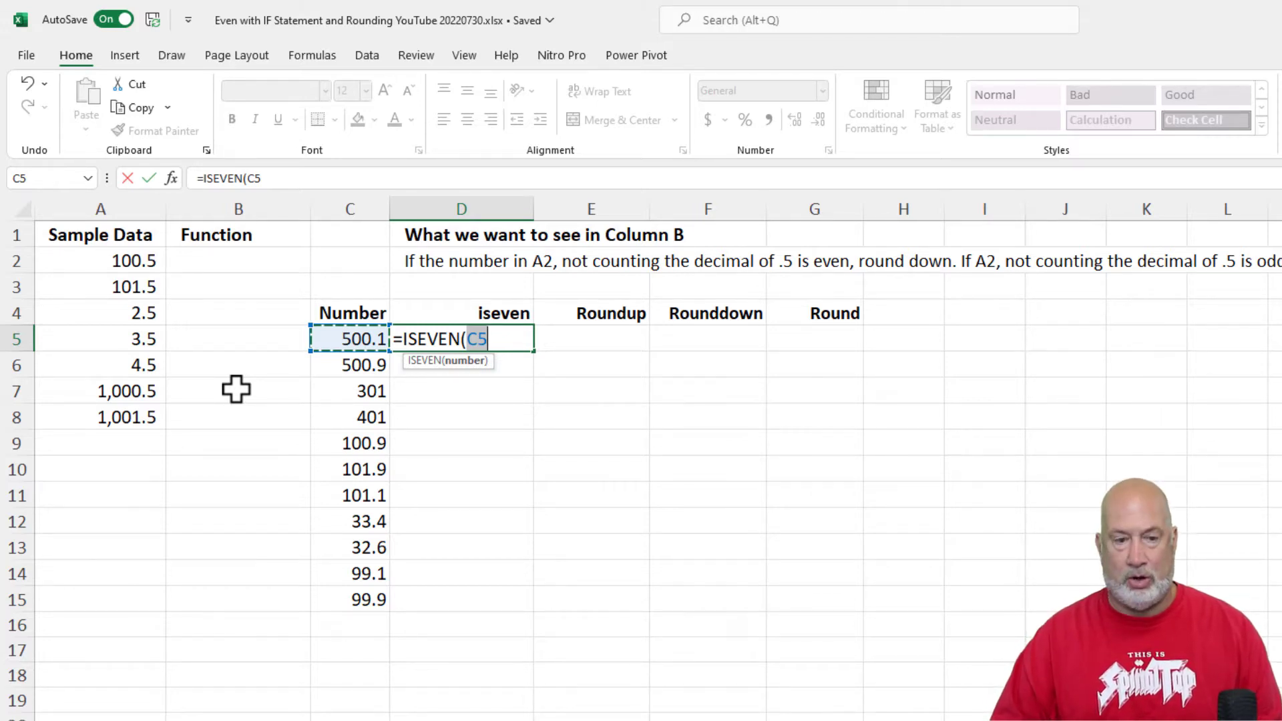
{"action": "key", "text": "ctrl+Return"}
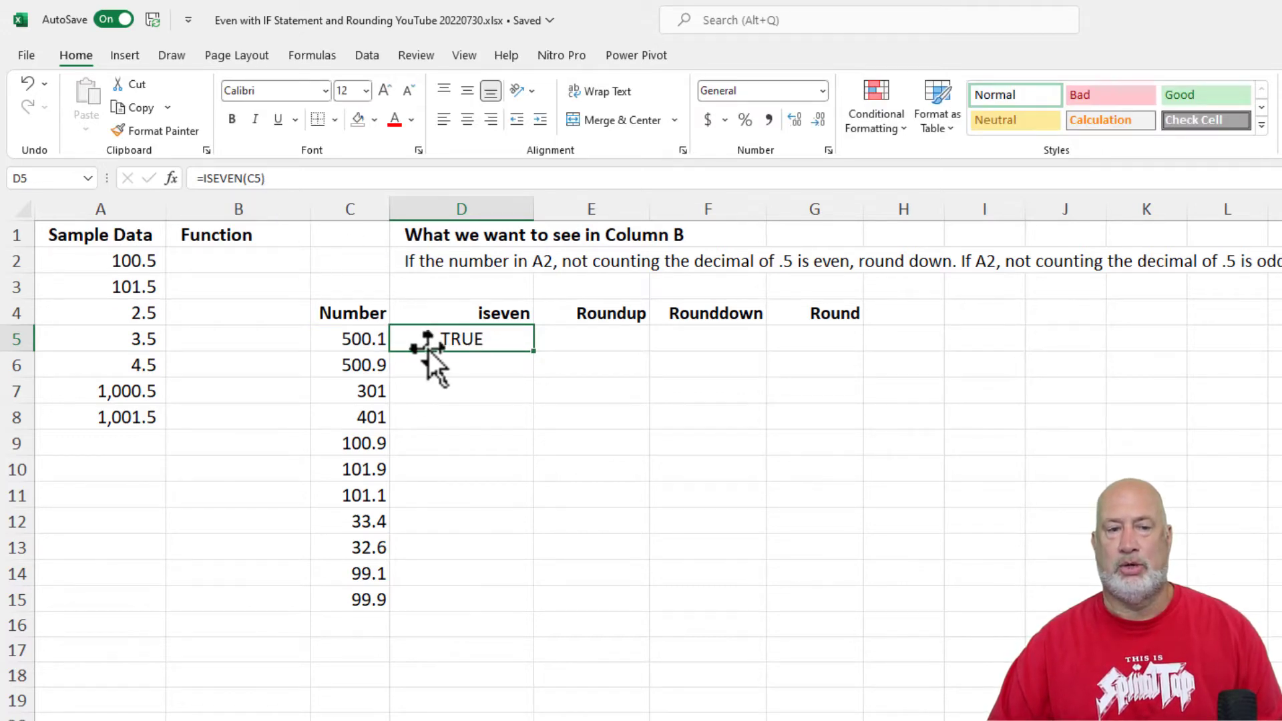
{"action": "left_click_drag", "start_coordinate": [537, 359], "coordinate": [536, 374]}
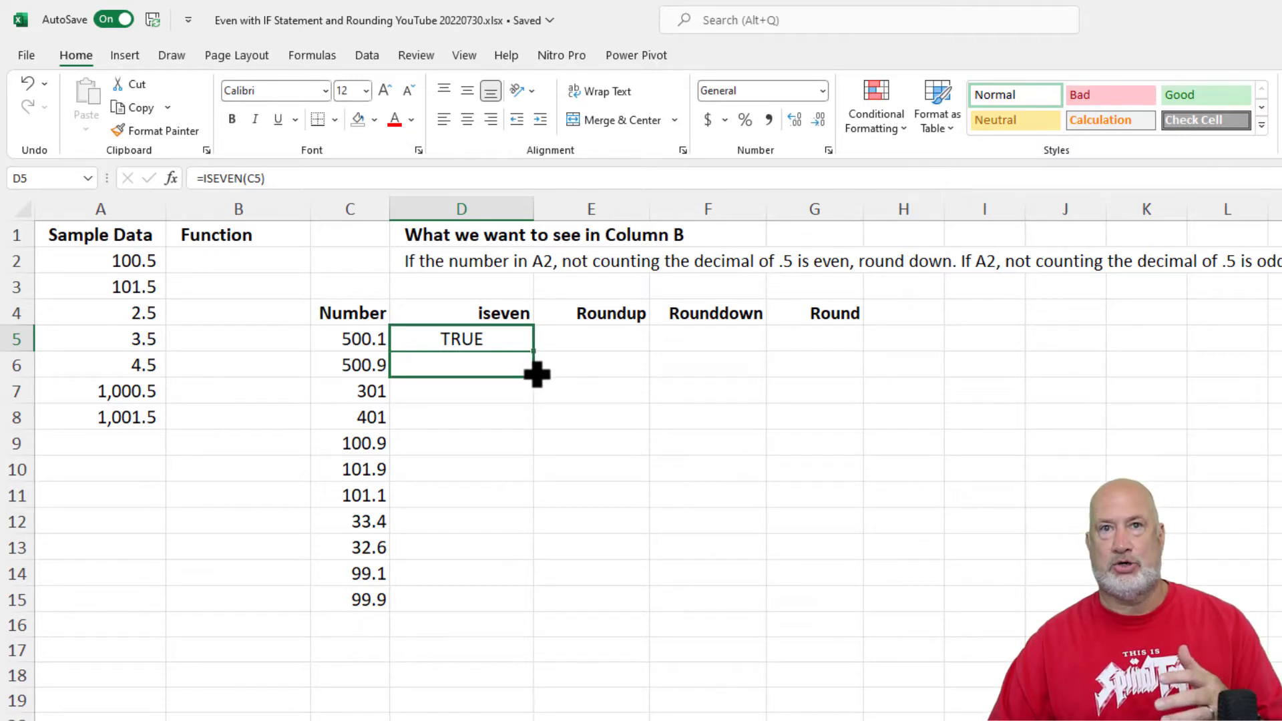
{"action": "left_click_drag", "start_coordinate": [536, 374], "coordinate": [537, 609]}
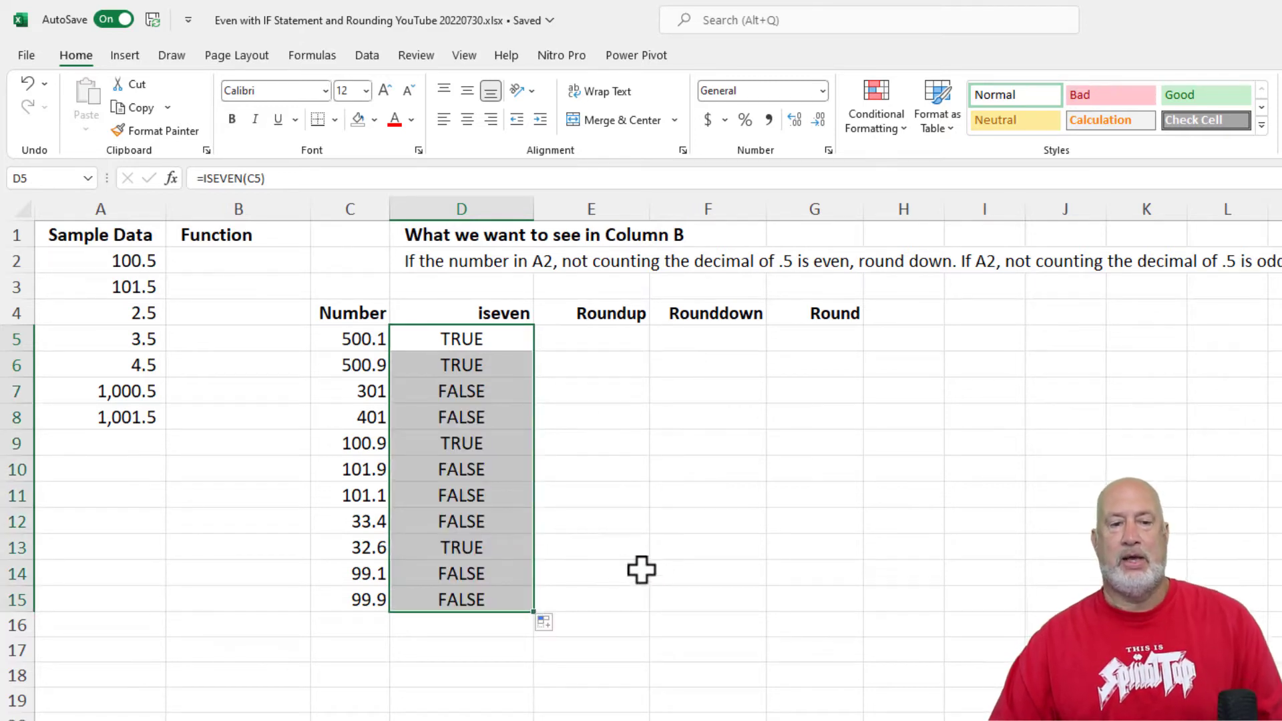
{"action": "left_click", "coordinate": [369, 472]}
{"action": "left_click", "coordinate": [446, 472]}
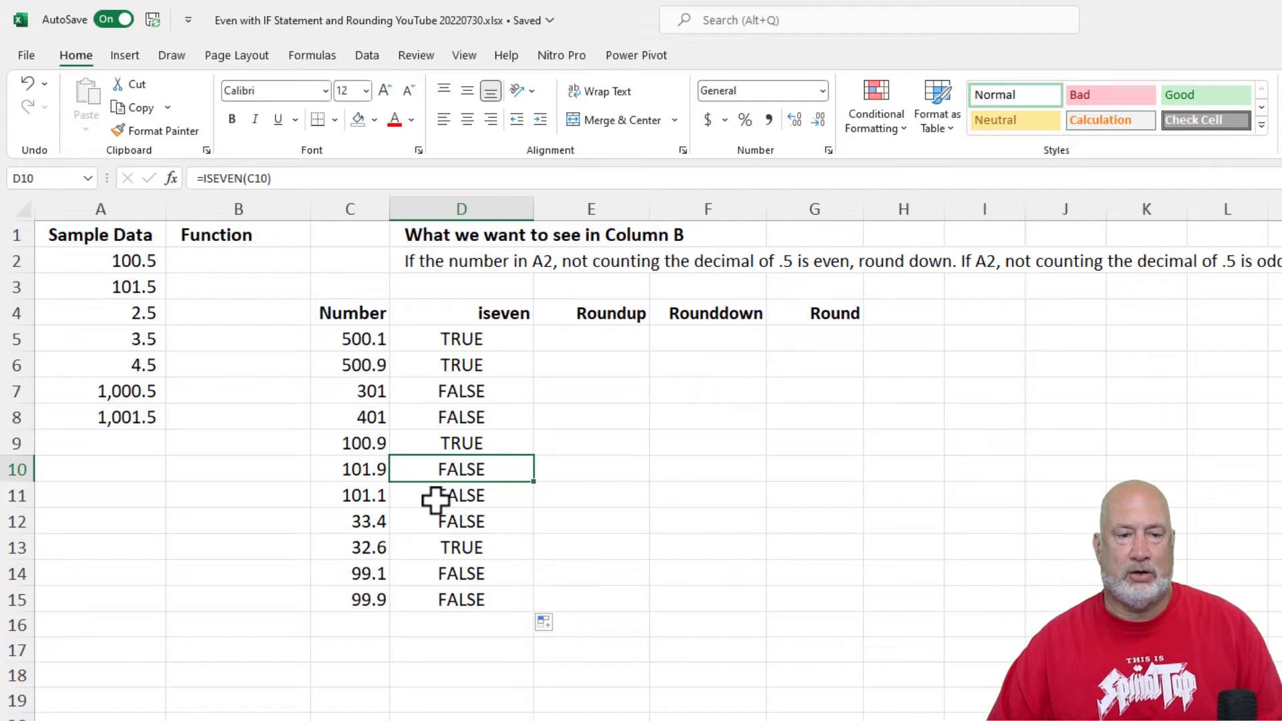
{"action": "left_click", "coordinate": [487, 342]}
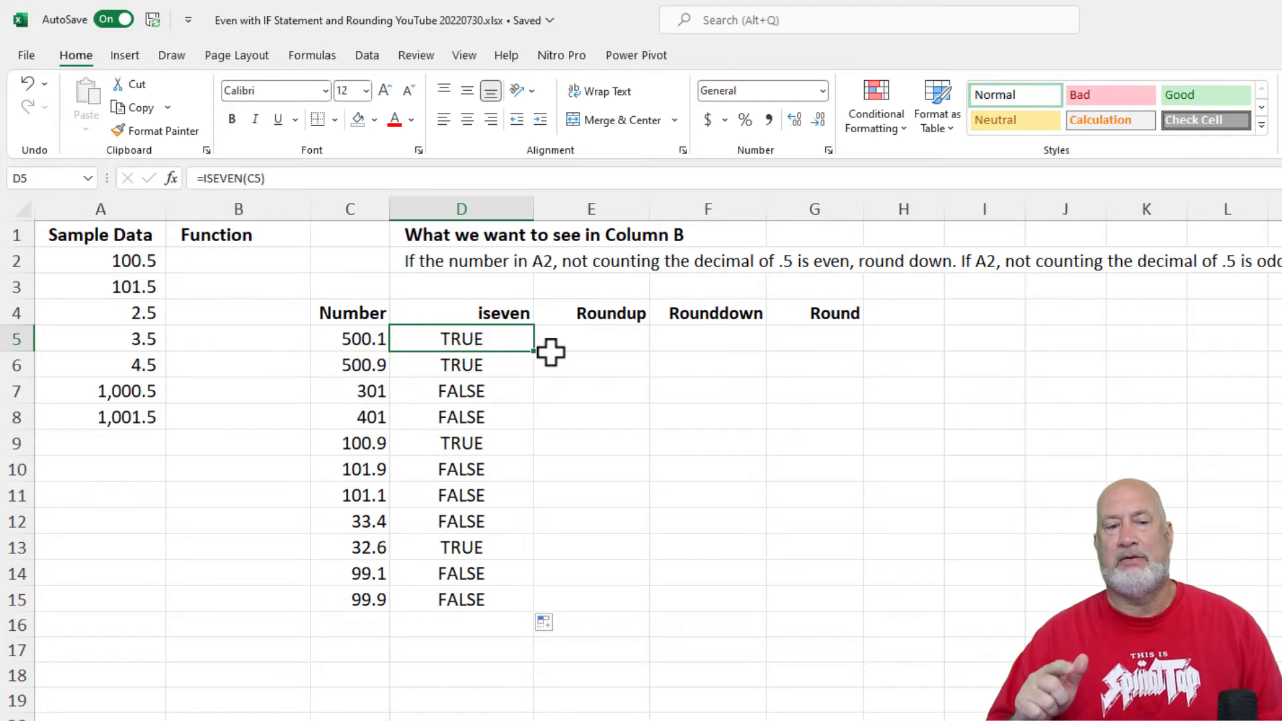
- Enter =ROUNDUP(C5,0) in E5 under the Roundup heading and fill it down to E15
{"action": "left_click", "coordinate": [617, 342]}
{"action": "type", "text": "=roundup"}
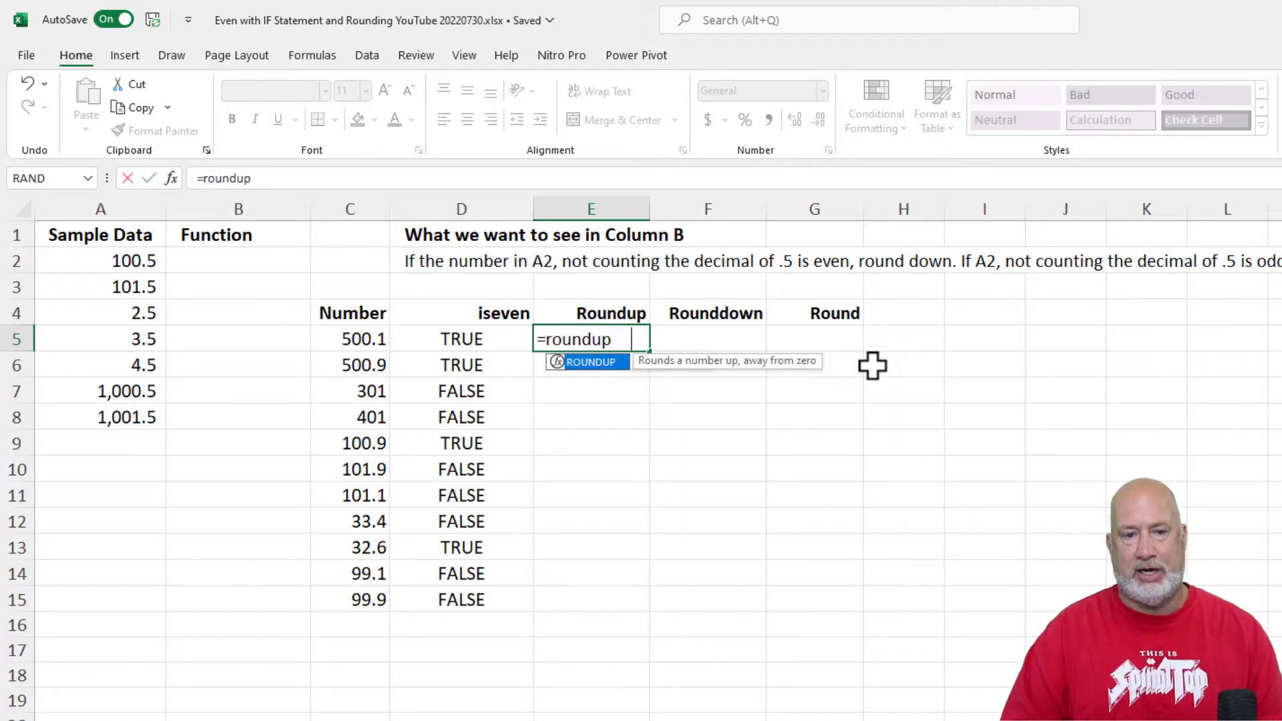
{"action": "key", "text": "Tab"}
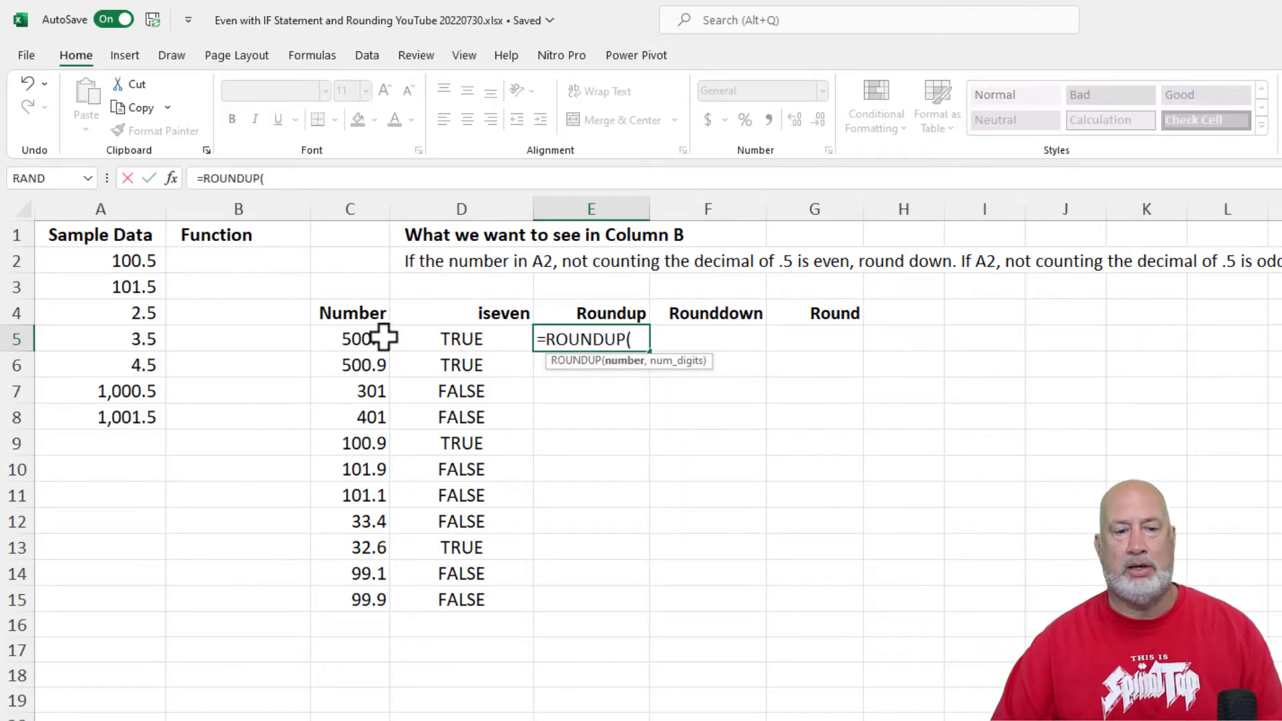
{"action": "left_click", "coordinate": [349, 341]}
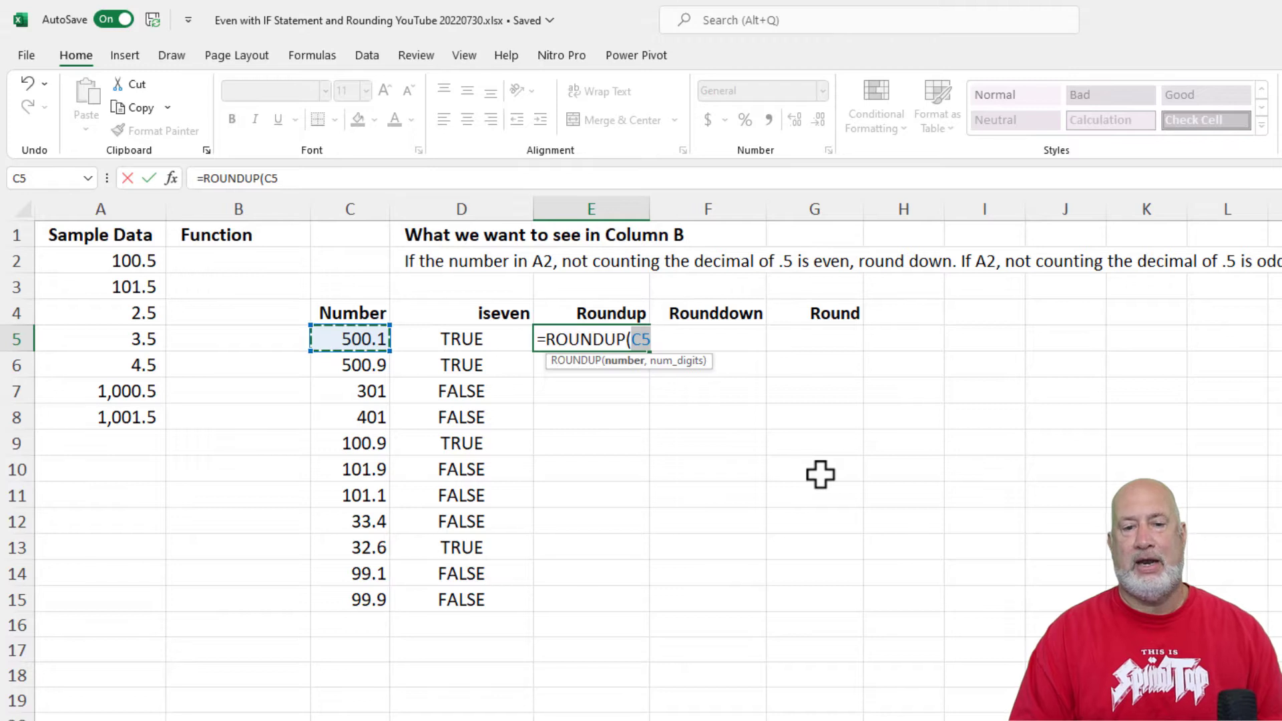
{"action": "type", "text": ","}
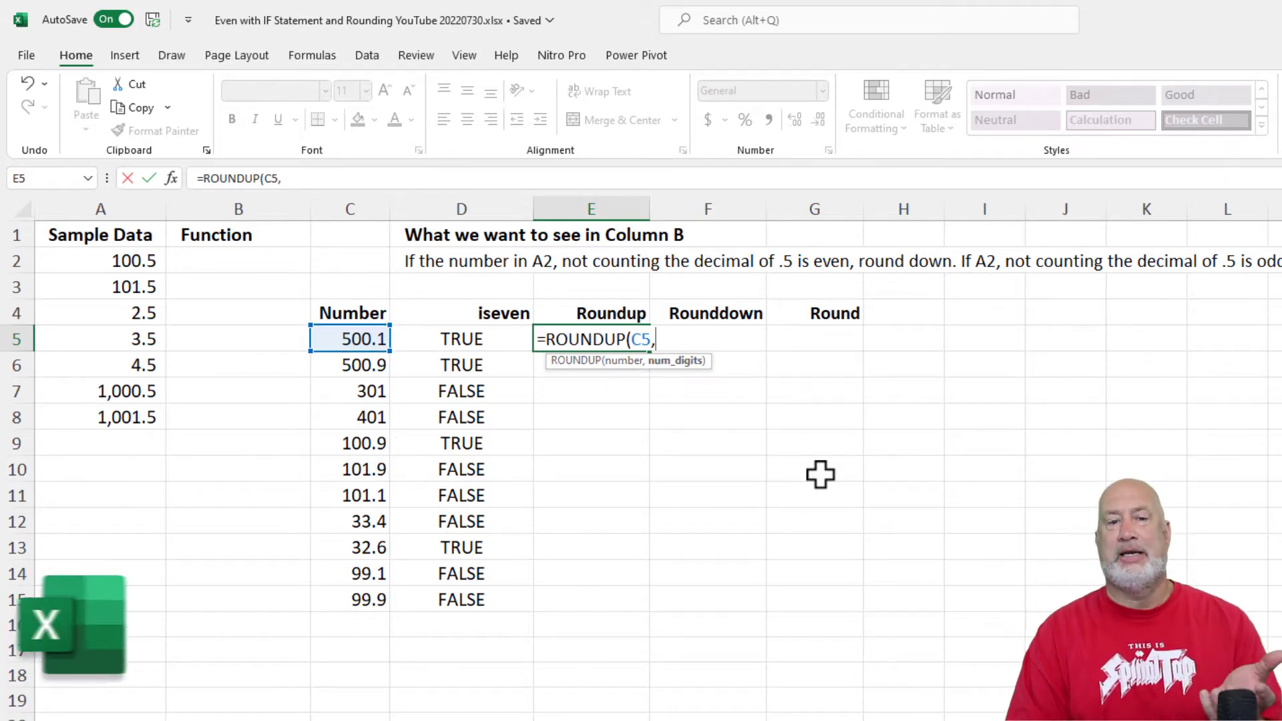
{"action": "type", "text": "0)"}
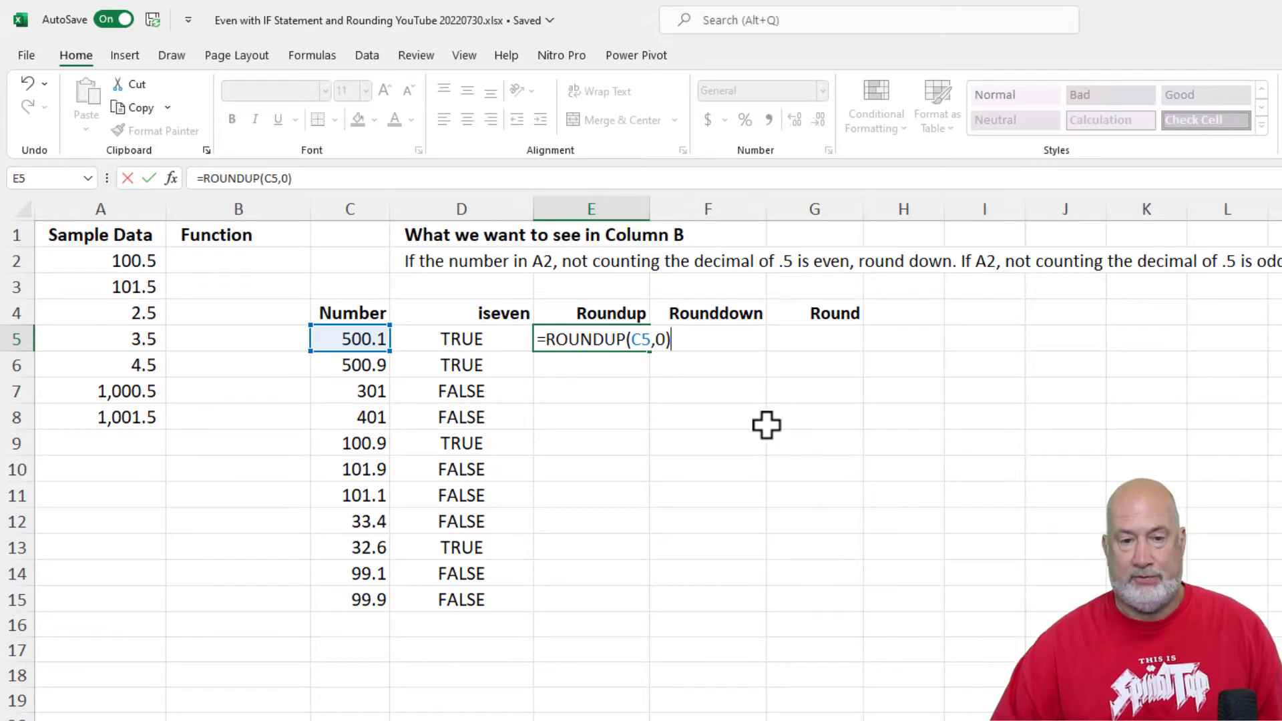
{"action": "key", "text": "ctrl+Return"}
{"action": "left_click_drag", "start_coordinate": [649, 351], "coordinate": [661, 611]}
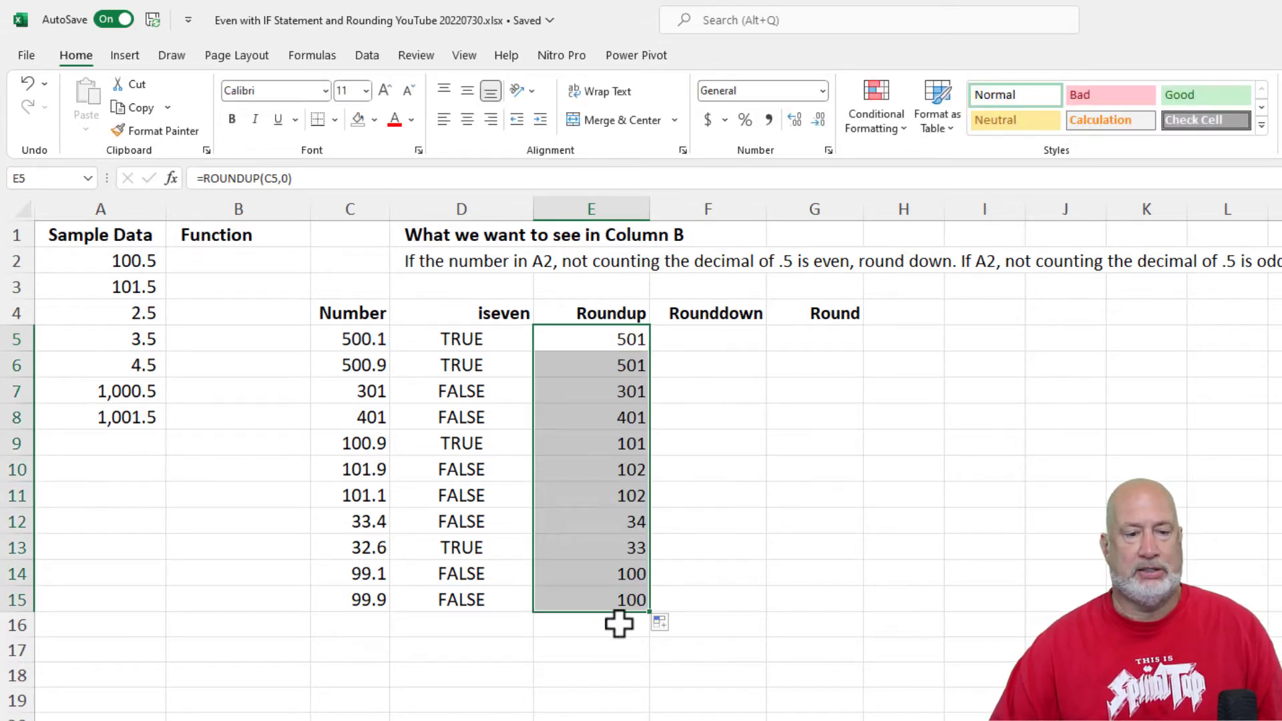
{"action": "left_click", "coordinate": [369, 600]}
{"action": "left_click", "coordinate": [367, 574]}
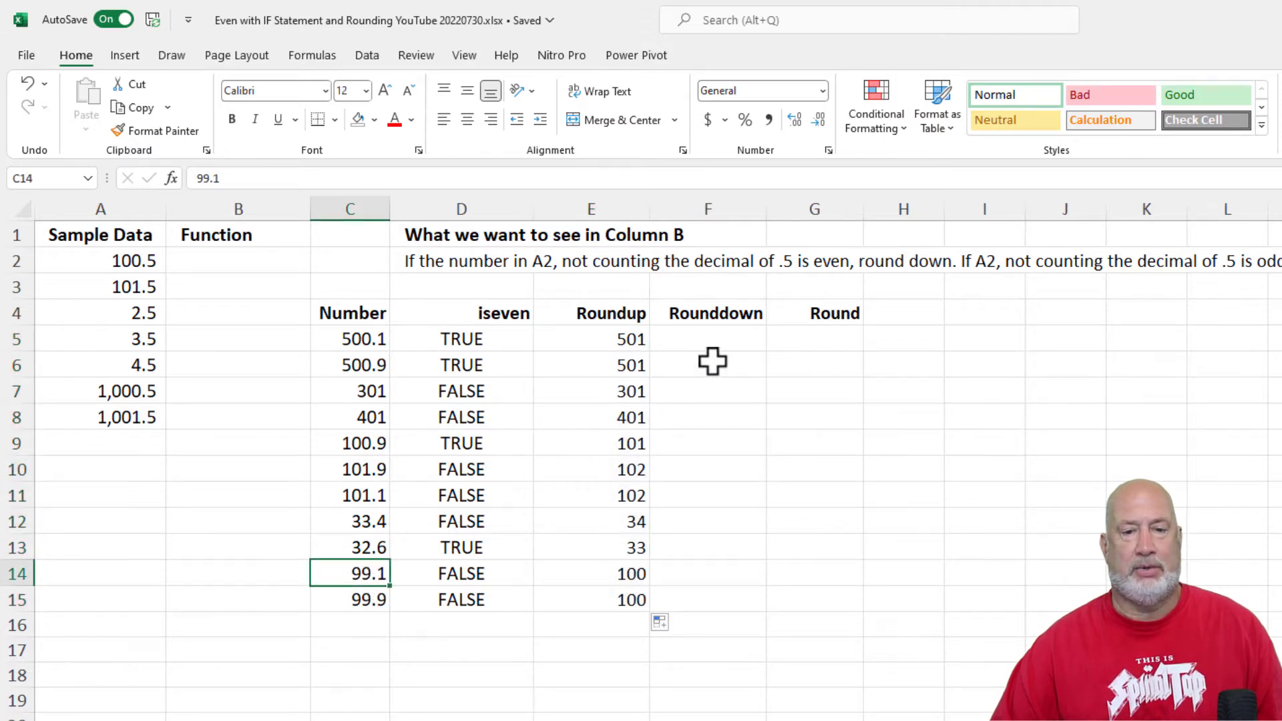
- Enter =ROUNDDOWN(C5,0) in F5 under the Rounddown heading and fill it down to F15
{"action": "left_click", "coordinate": [742, 337]}
{"action": "type", "text": "=rounu"}
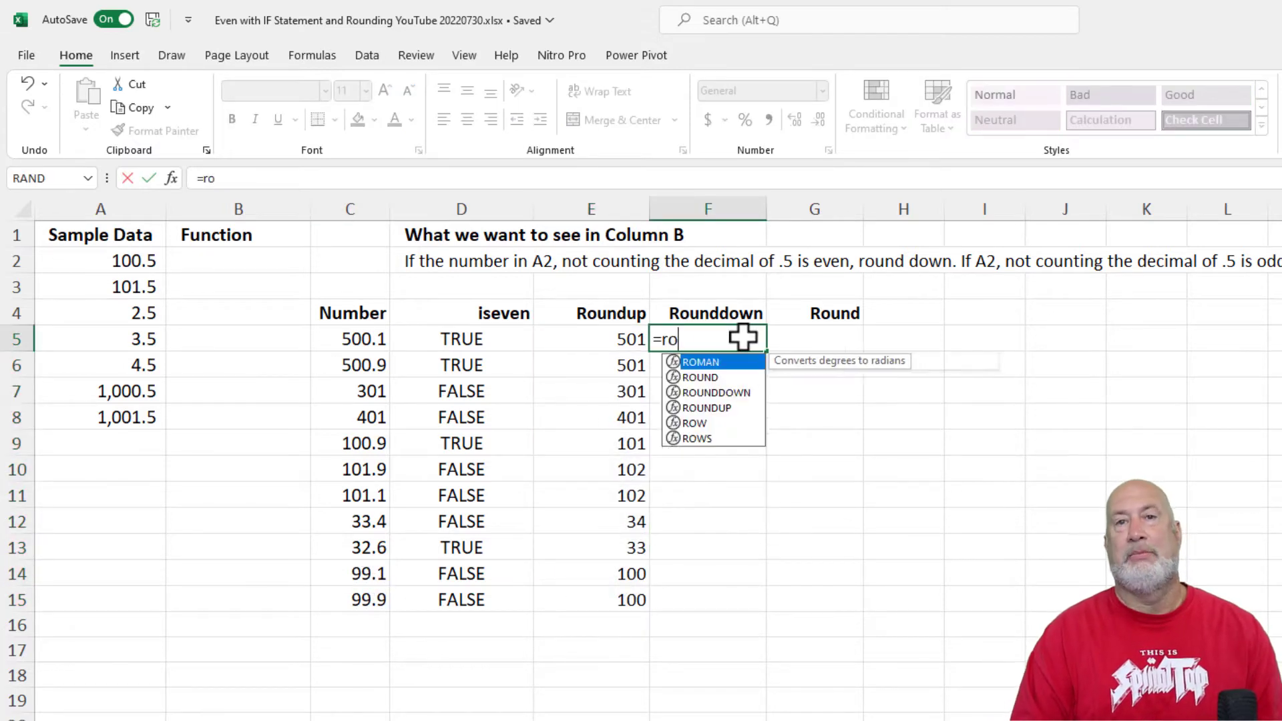
{"action": "key", "text": "BackSpace"}
{"action": "type", "text": "dup"}
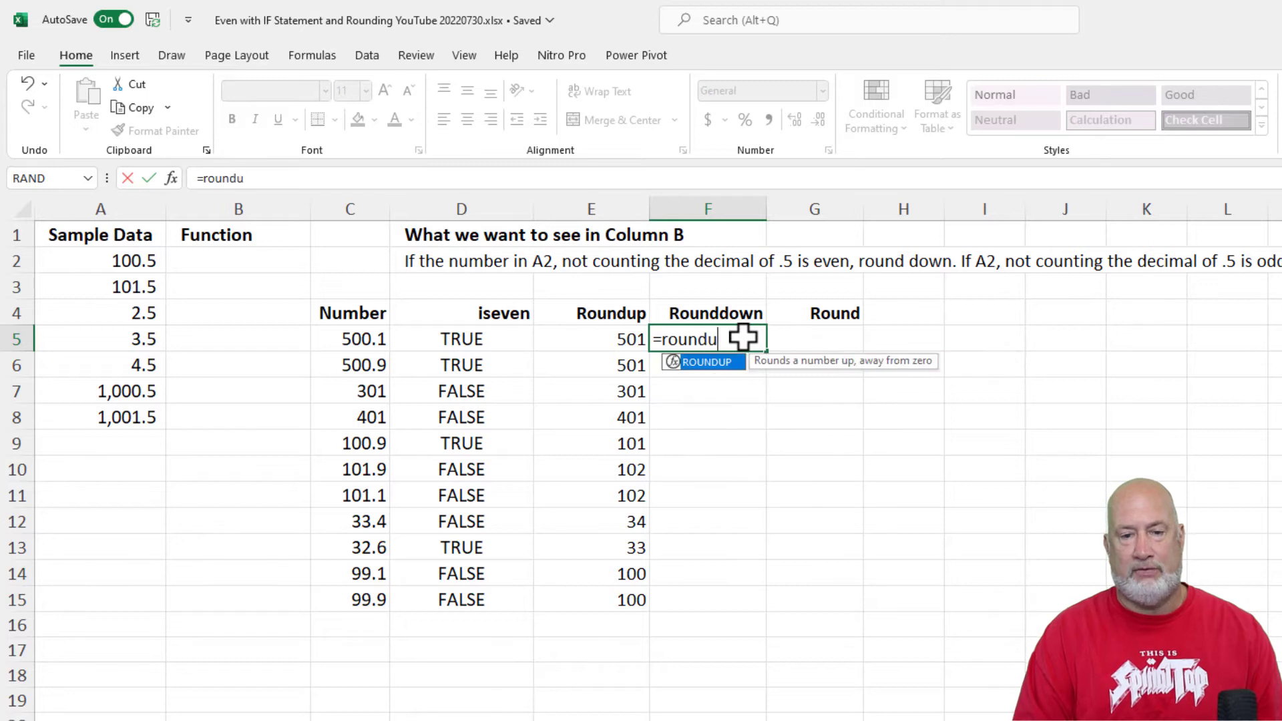
{"action": "key", "text": "Tab"}
{"action": "key", "text": "BackSpace"}
{"action": "key", "text": "BackSpace"}
{"action": "key", "text": "BackSpace"}
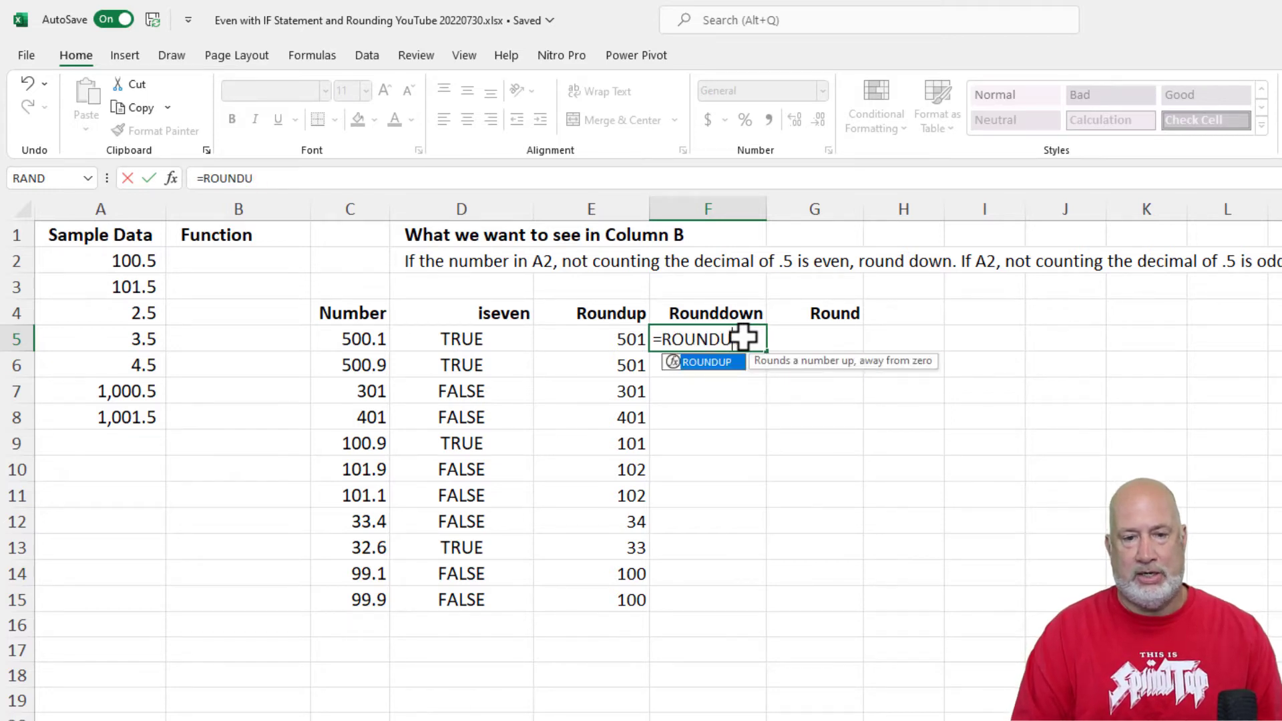
{"action": "type", "text": "d"}
{"action": "key", "text": "Tab"}
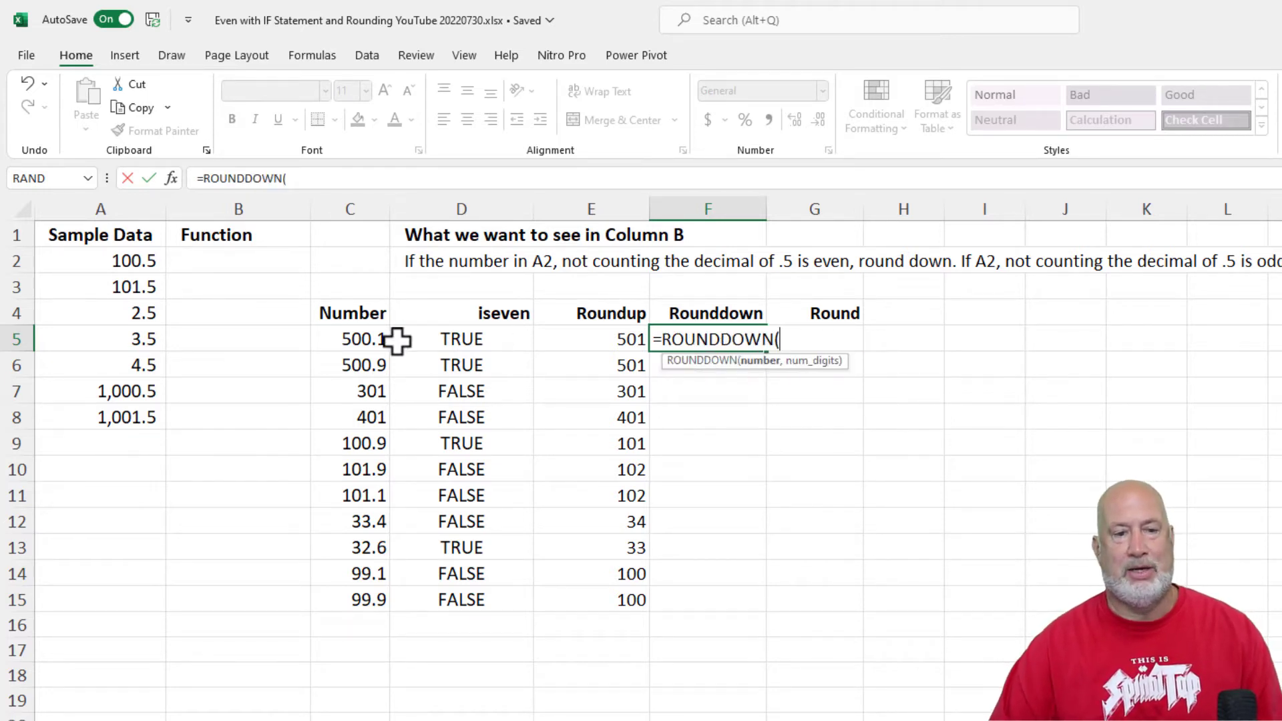
{"action": "left_click", "coordinate": [342, 335]}
{"action": "type", "text": ","}
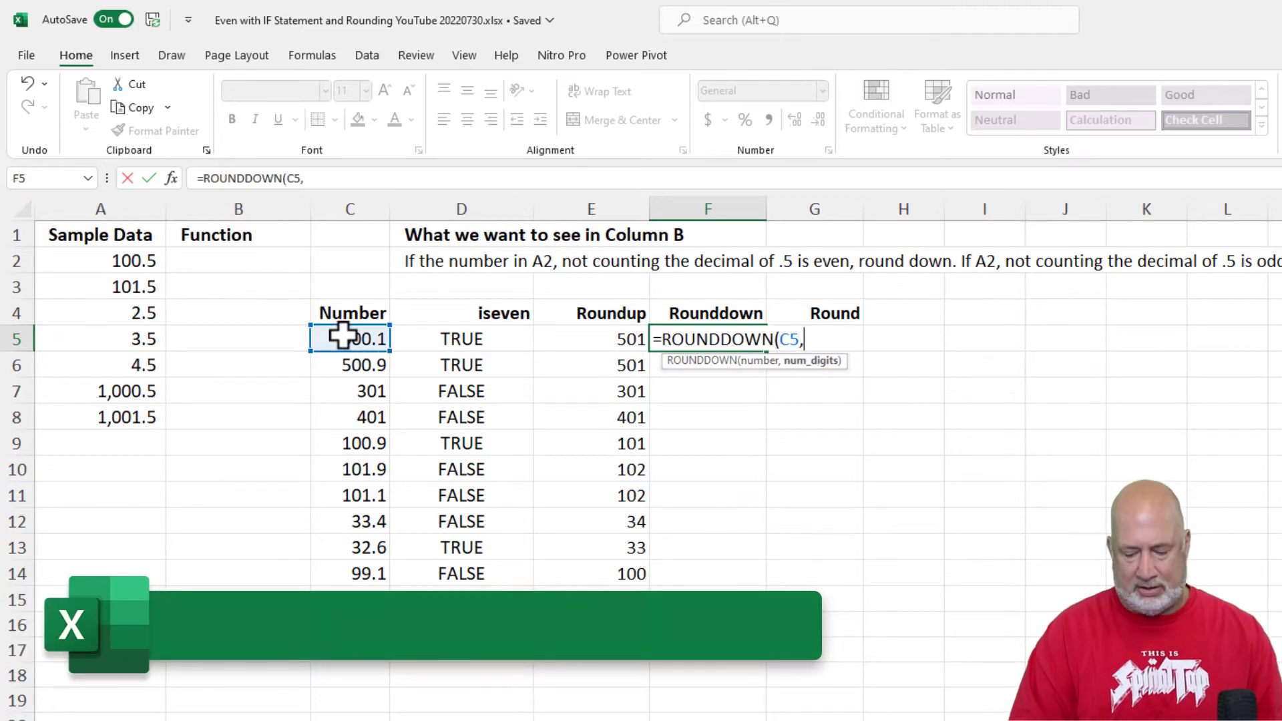
{"action": "type", "text": "0)"}
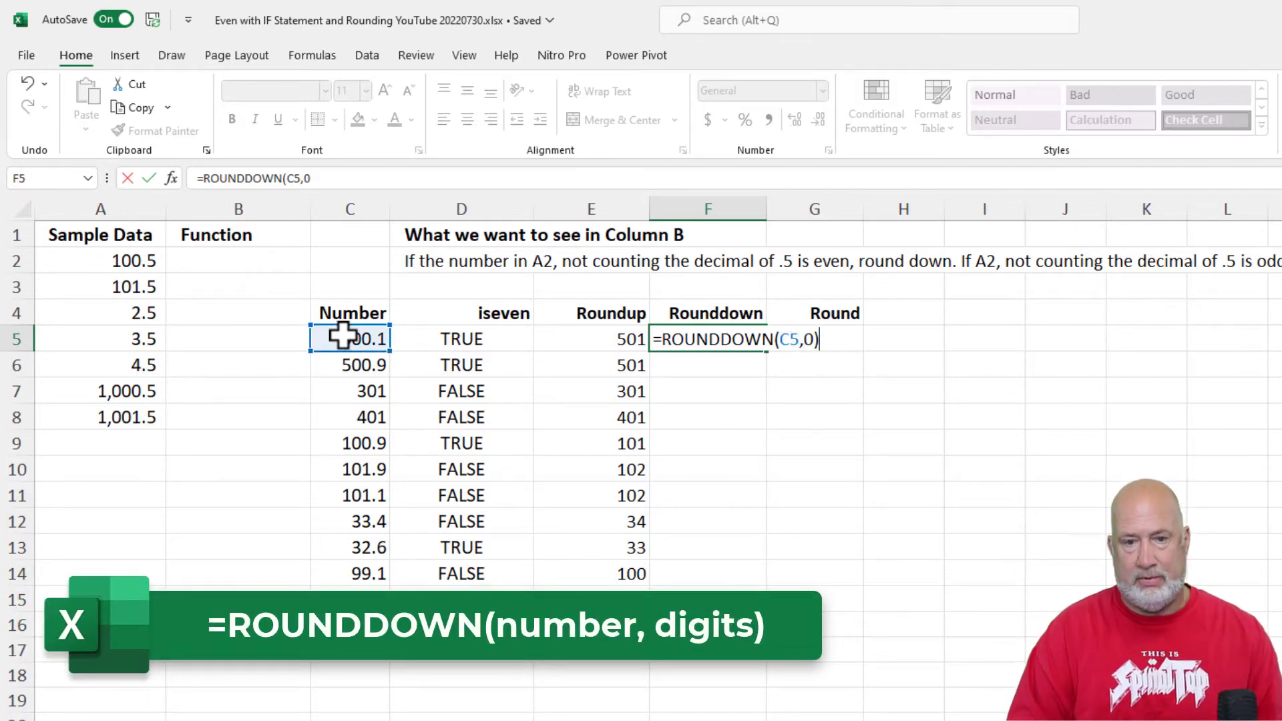
{"action": "key", "text": "Return"}
{"action": "left_click", "coordinate": [728, 337]}
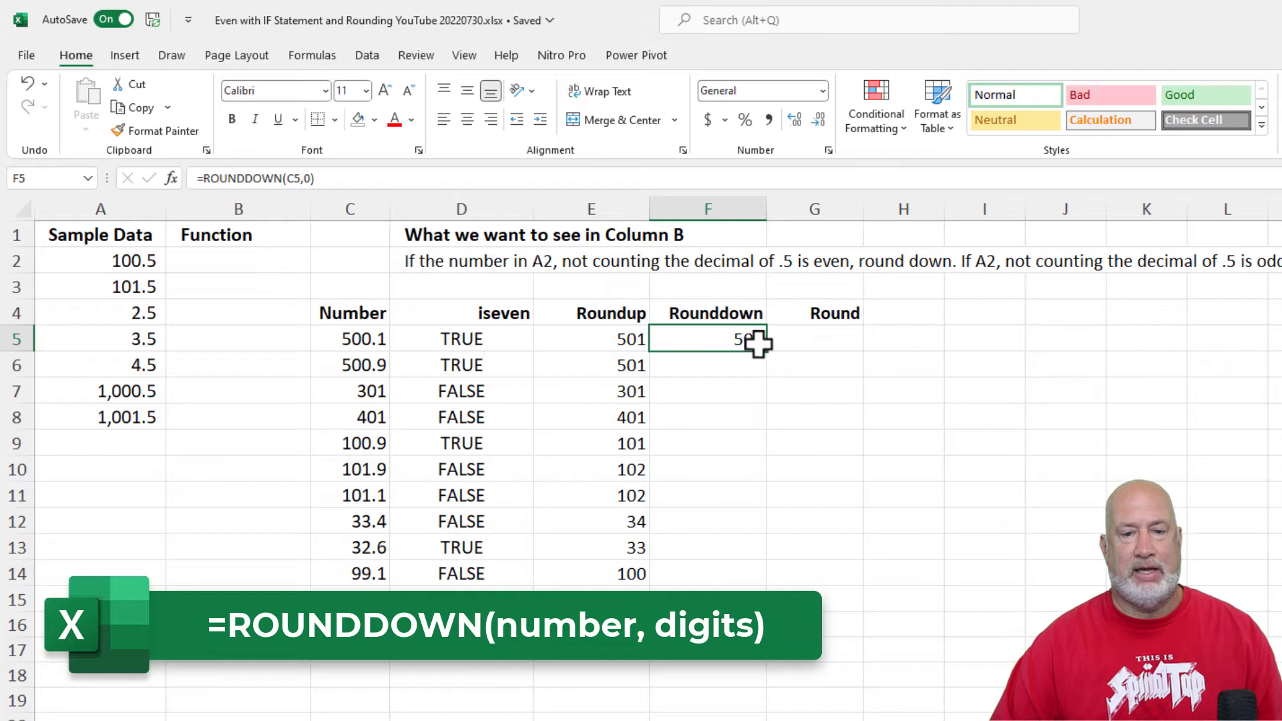
{"action": "left_click_drag", "start_coordinate": [769, 353], "coordinate": [767, 610]}
- Enter =ROUND(C5,0) in G5 under the Round heading and fill it down to G15
{"action": "left_click", "coordinate": [823, 339]}
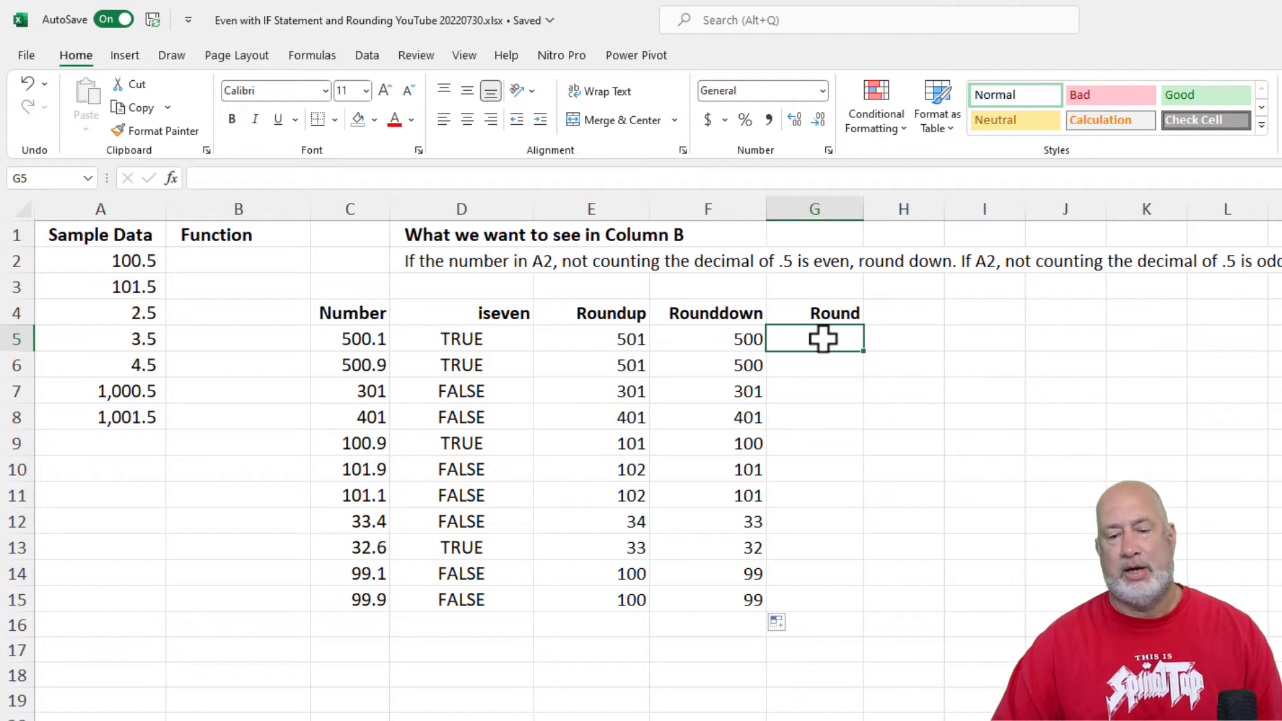
{"action": "type", "text": "=roundu"}
{"action": "key", "text": "BackSpace"}
{"action": "key", "text": "Tab"}
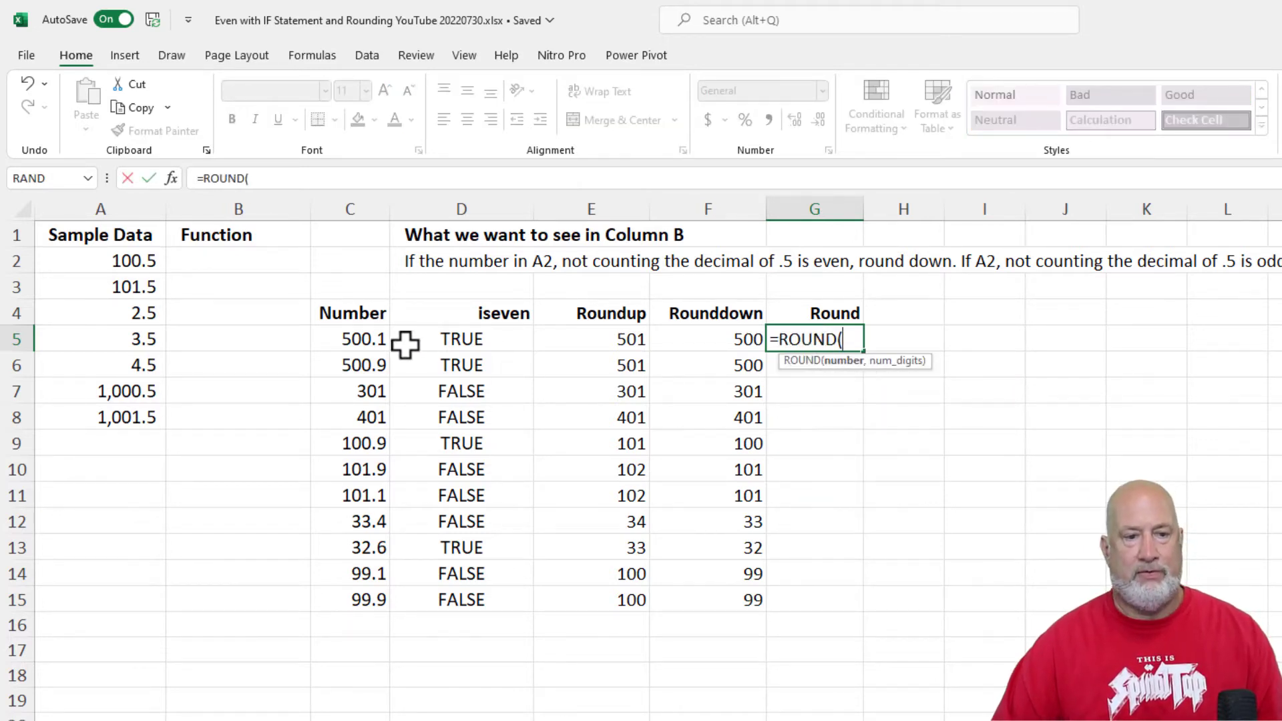
{"action": "left_click", "coordinate": [374, 342]}
{"action": "type", "text": ","}
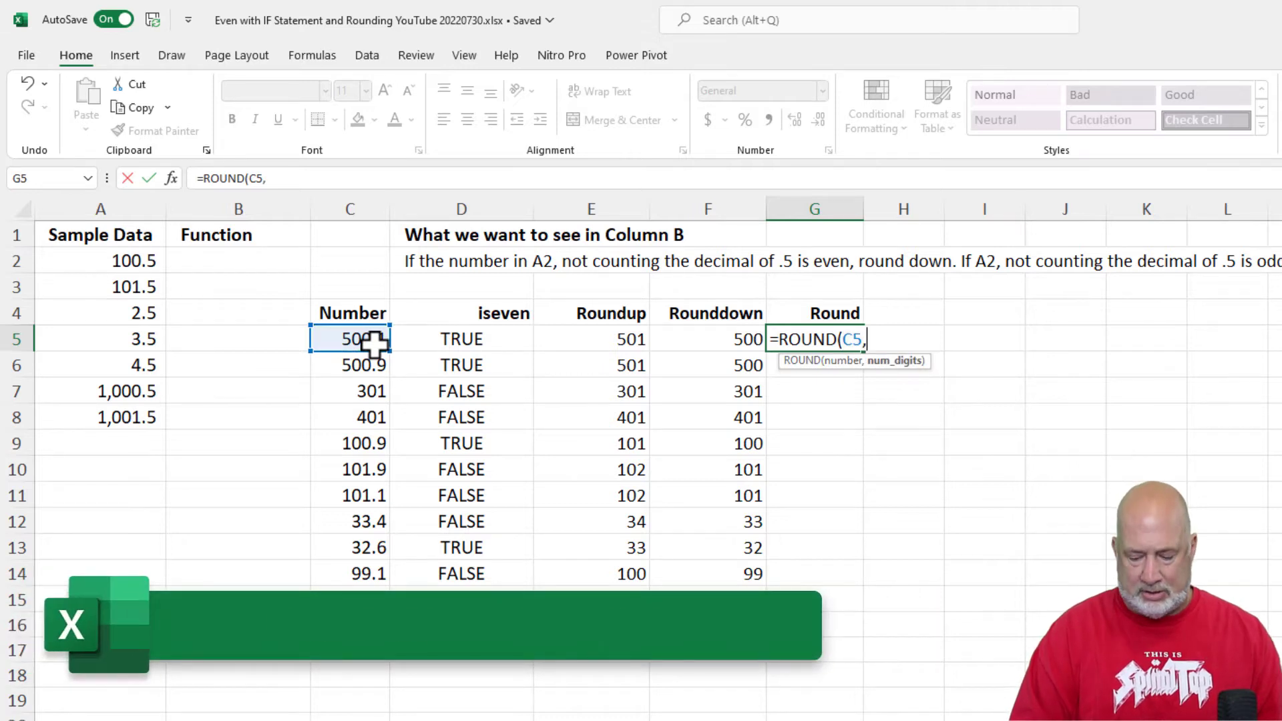
{"action": "type", "text": "0)"}
{"action": "key", "text": "Return"}
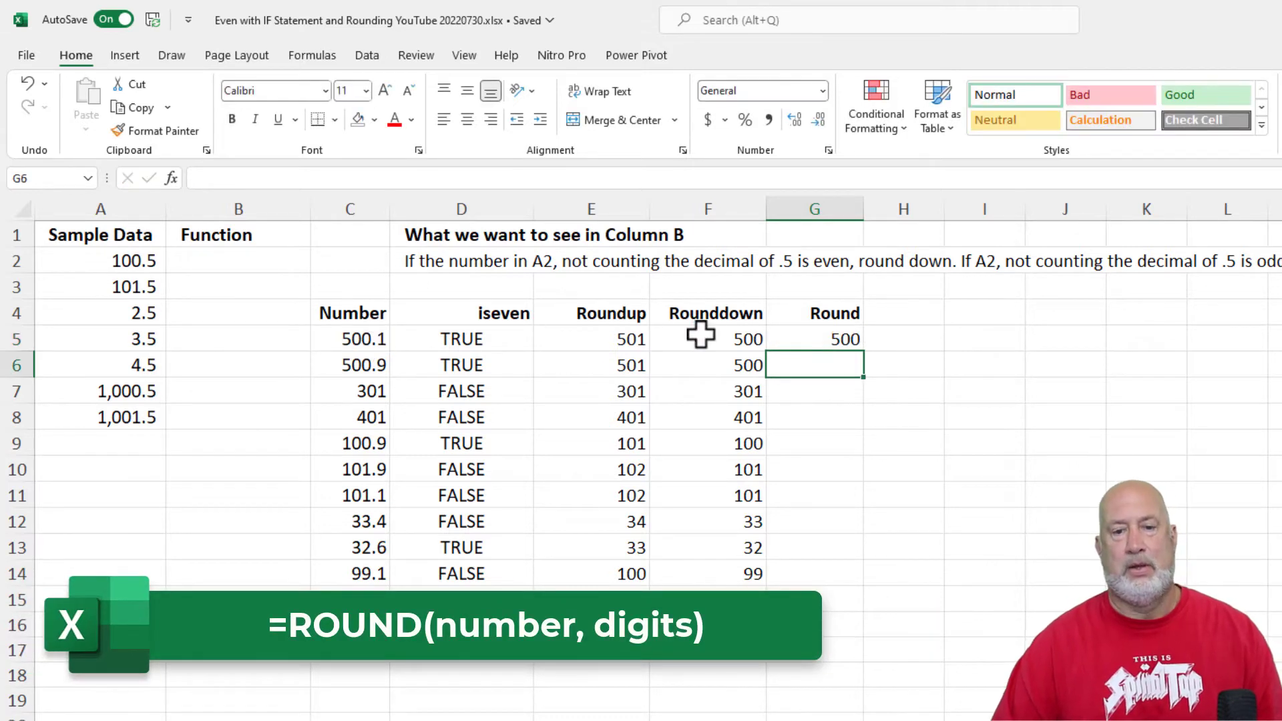
{"action": "left_click", "coordinate": [798, 342]}
{"action": "left_click_drag", "start_coordinate": [863, 351], "coordinate": [835, 601]}
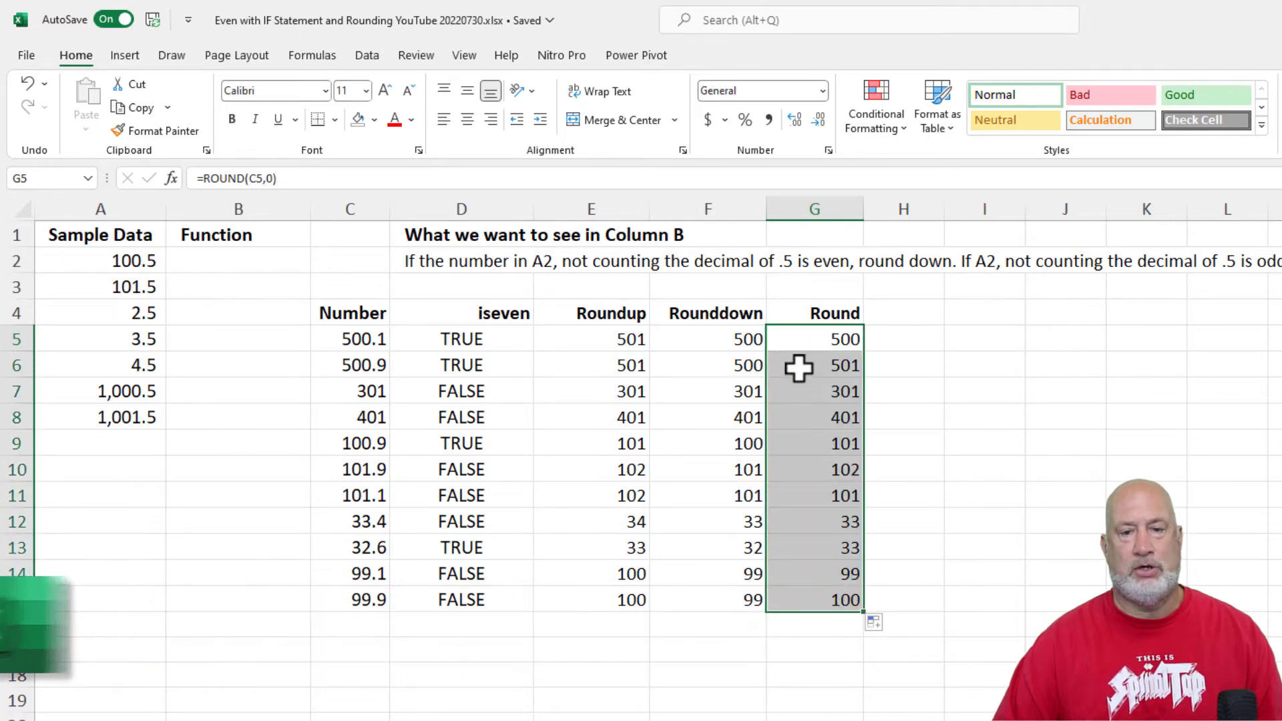
{"action": "left_click", "coordinate": [799, 367]}
{"action": "left_click", "coordinate": [820, 338]}
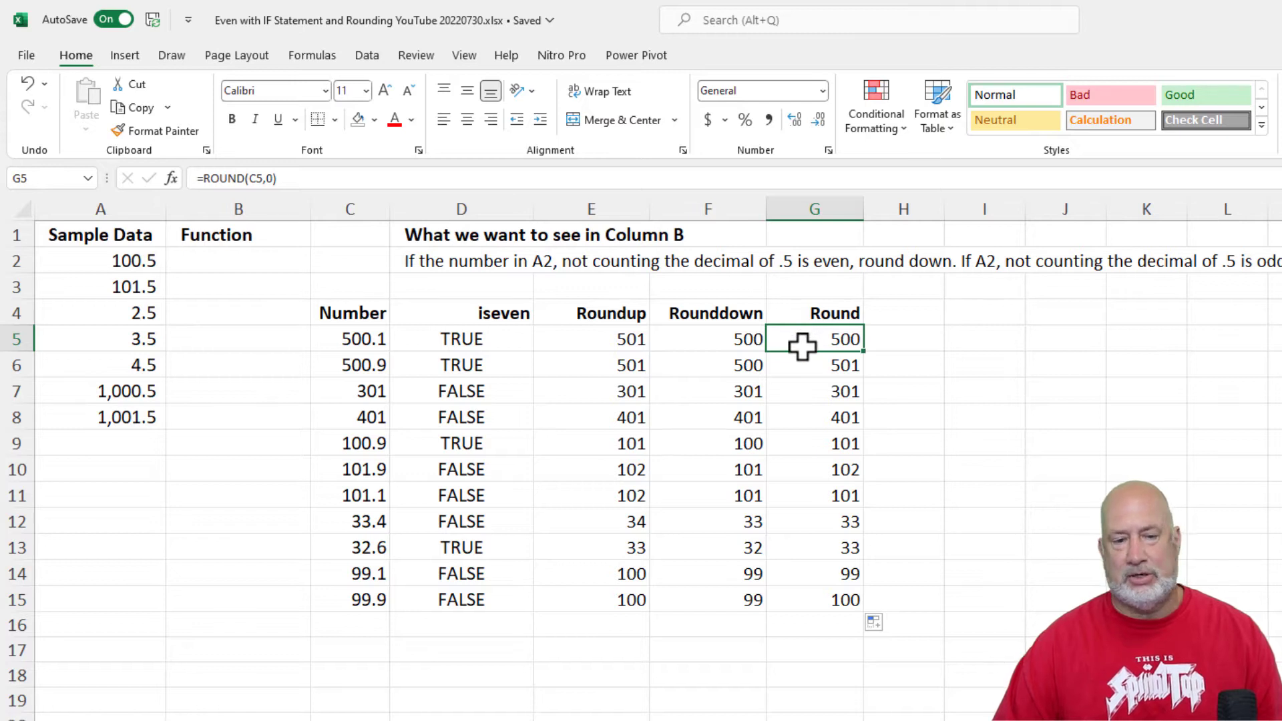
{"action": "left_click", "coordinate": [802, 346]}
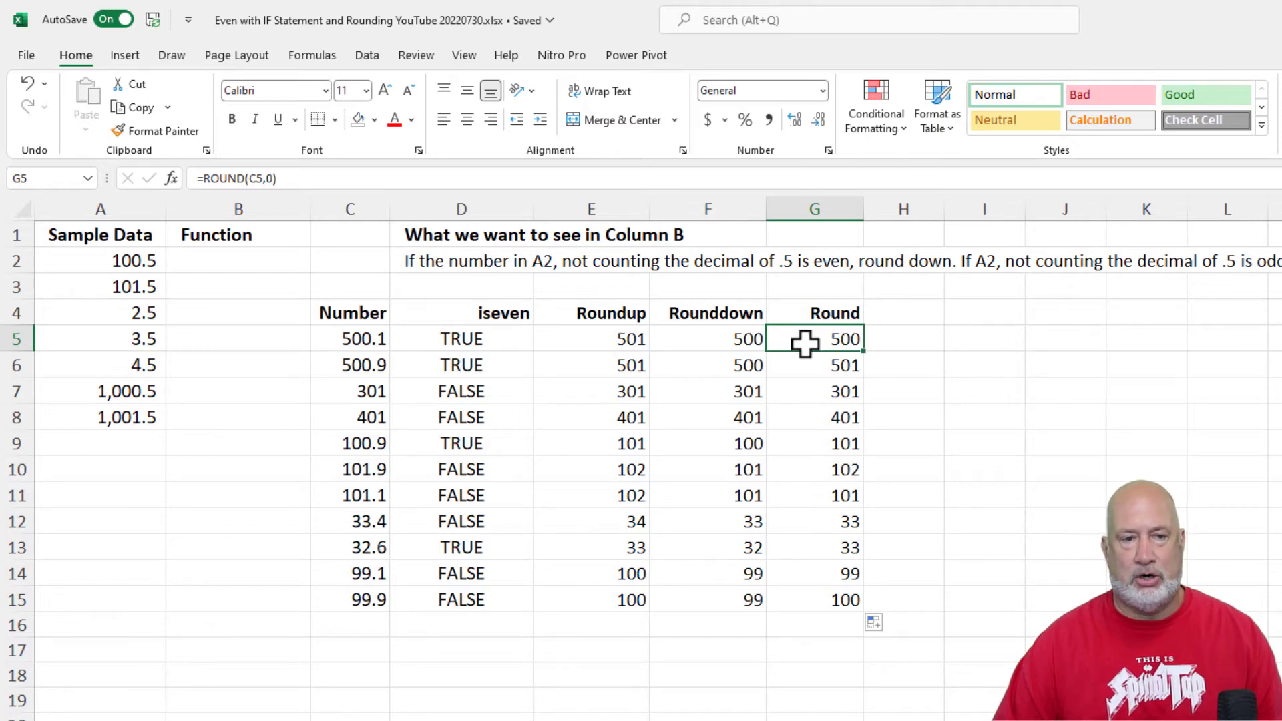
- Change the G5 formula to =ROUND(C5,-1) and fill it down to G15 to round to the nearest ten
{"action": "left_click", "coordinate": [267, 178]}
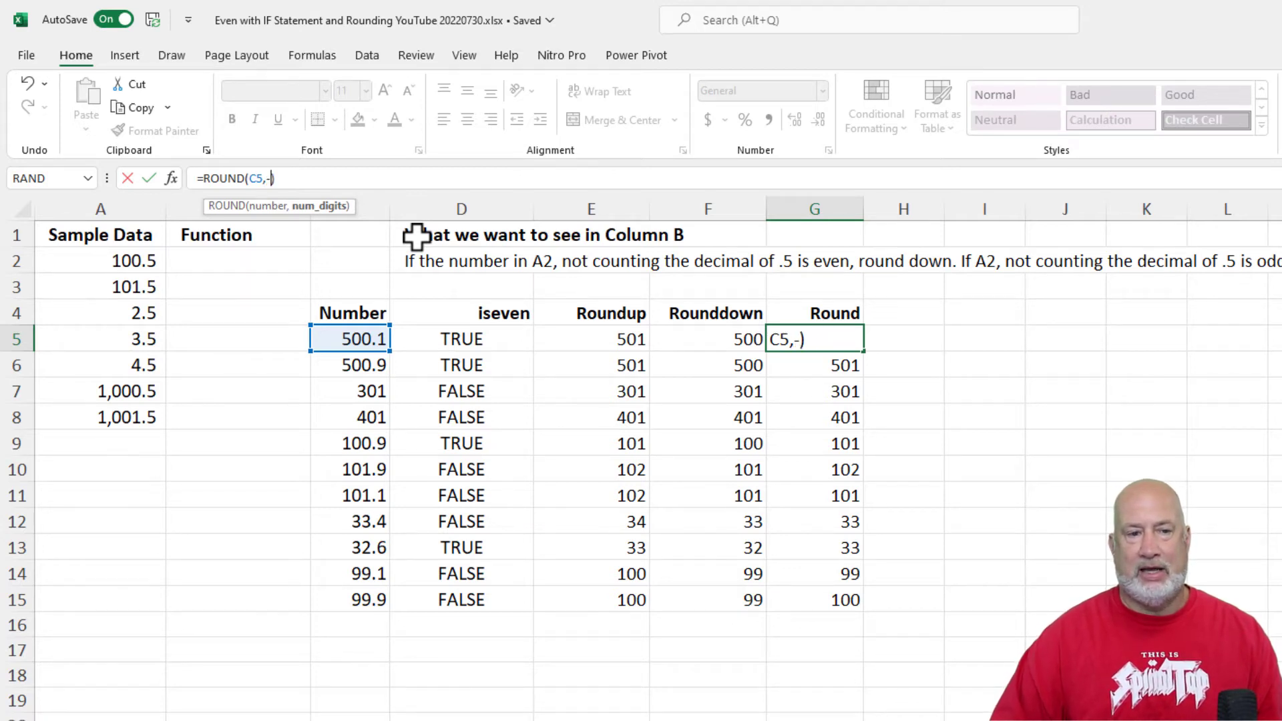
{"action": "key", "text": "Return"}
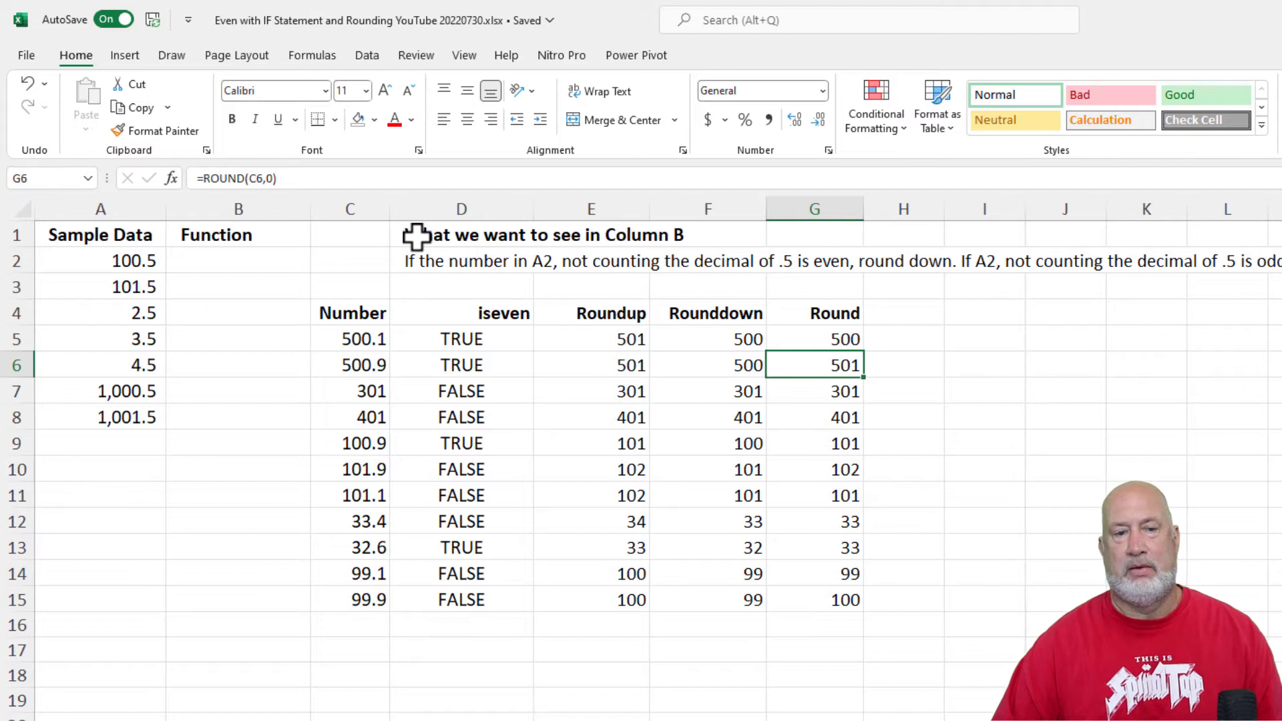
{"action": "left_click", "coordinate": [833, 342]}
{"action": "left_click_drag", "start_coordinate": [866, 352], "coordinate": [876, 611]}
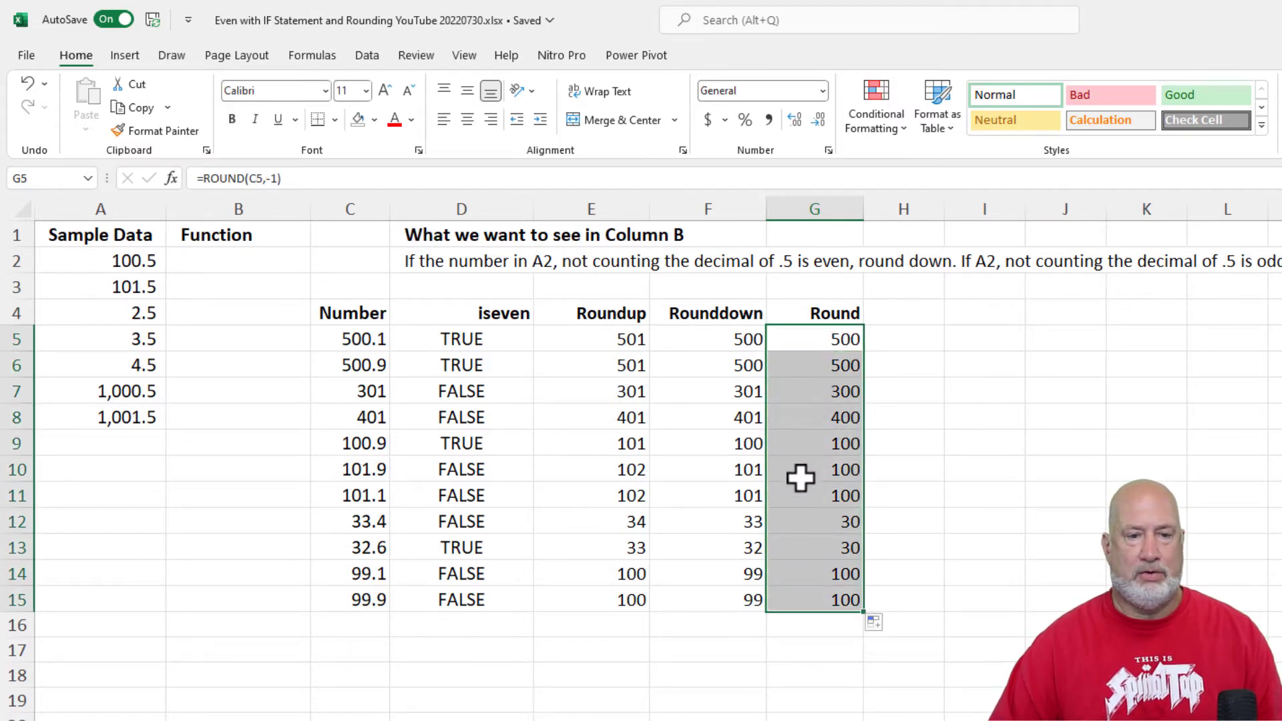
{"action": "left_click", "coordinate": [816, 395]}
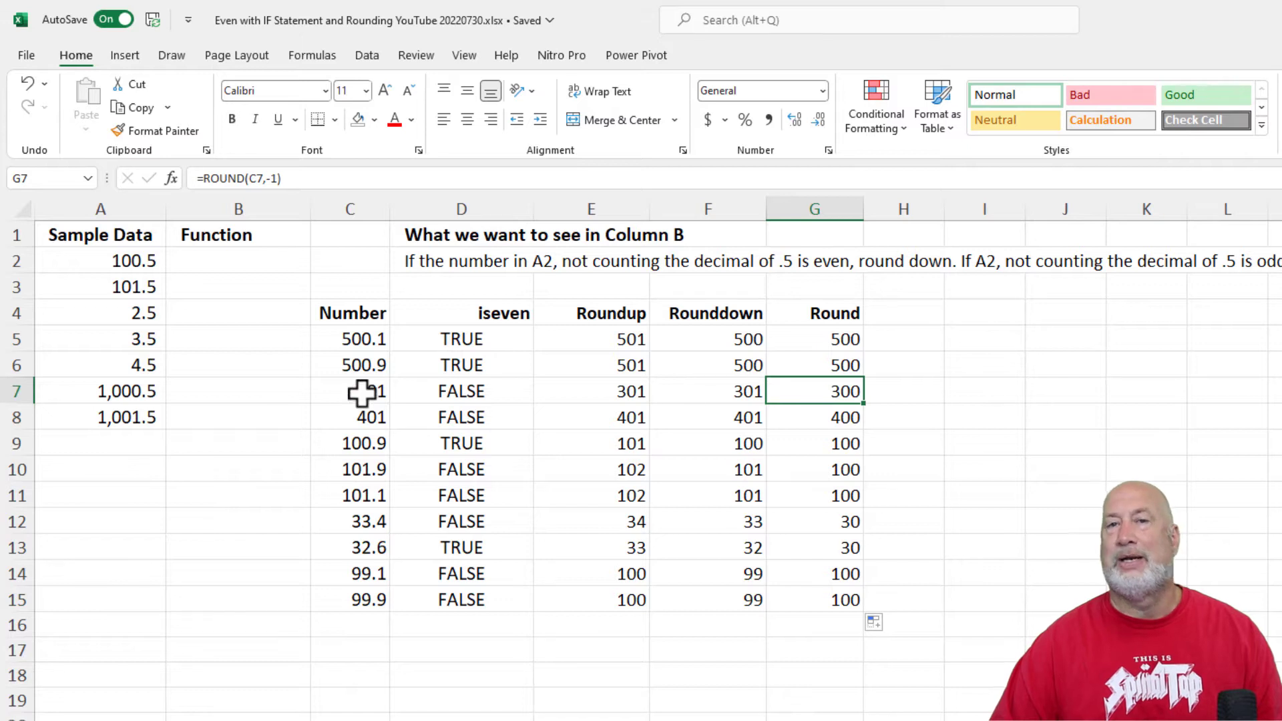
{"action": "left_click", "coordinate": [807, 337]}
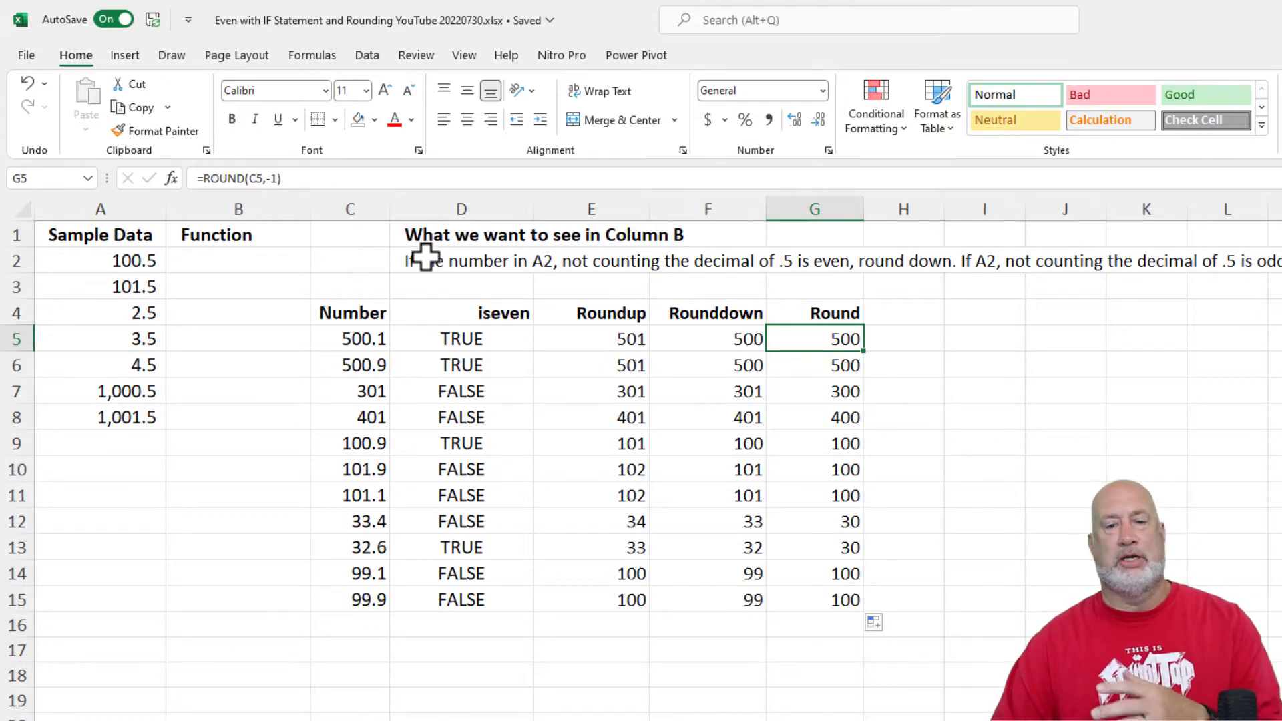
- Highlight the iseven and Roundup headings in D4:E4 with a yellow fill
{"action": "left_click_drag", "start_coordinate": [527, 308], "coordinate": [587, 313]}
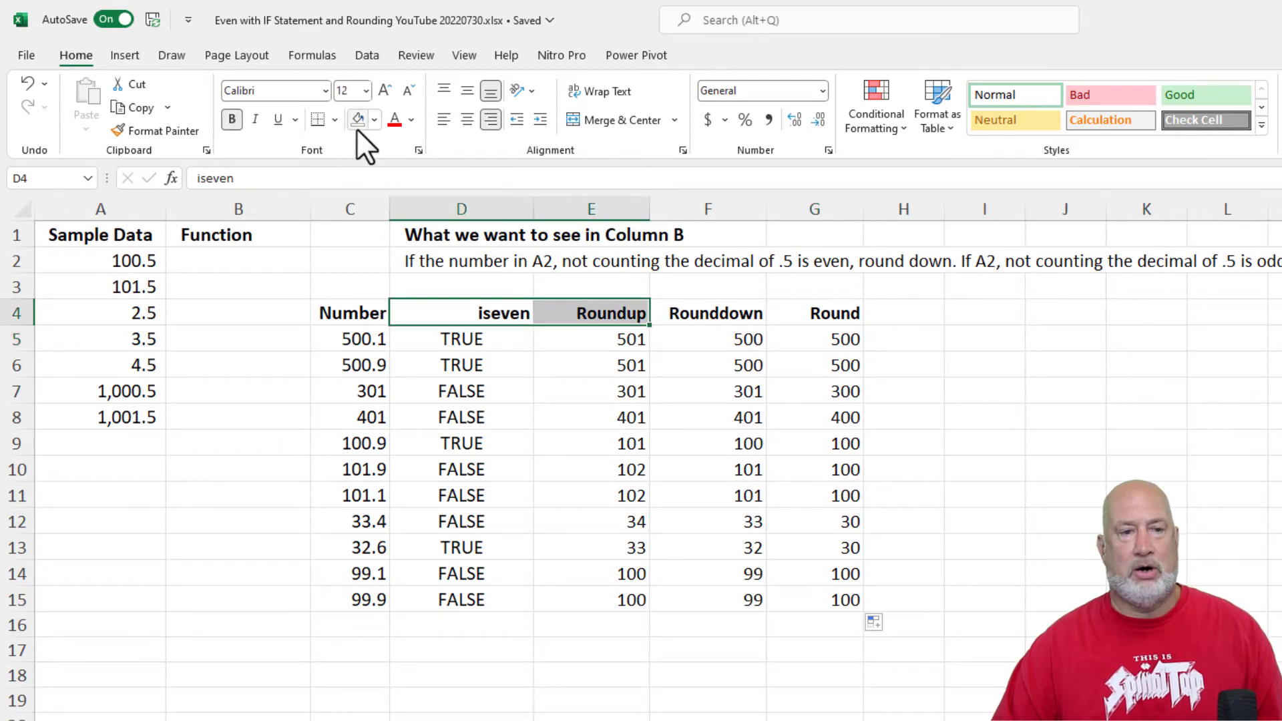
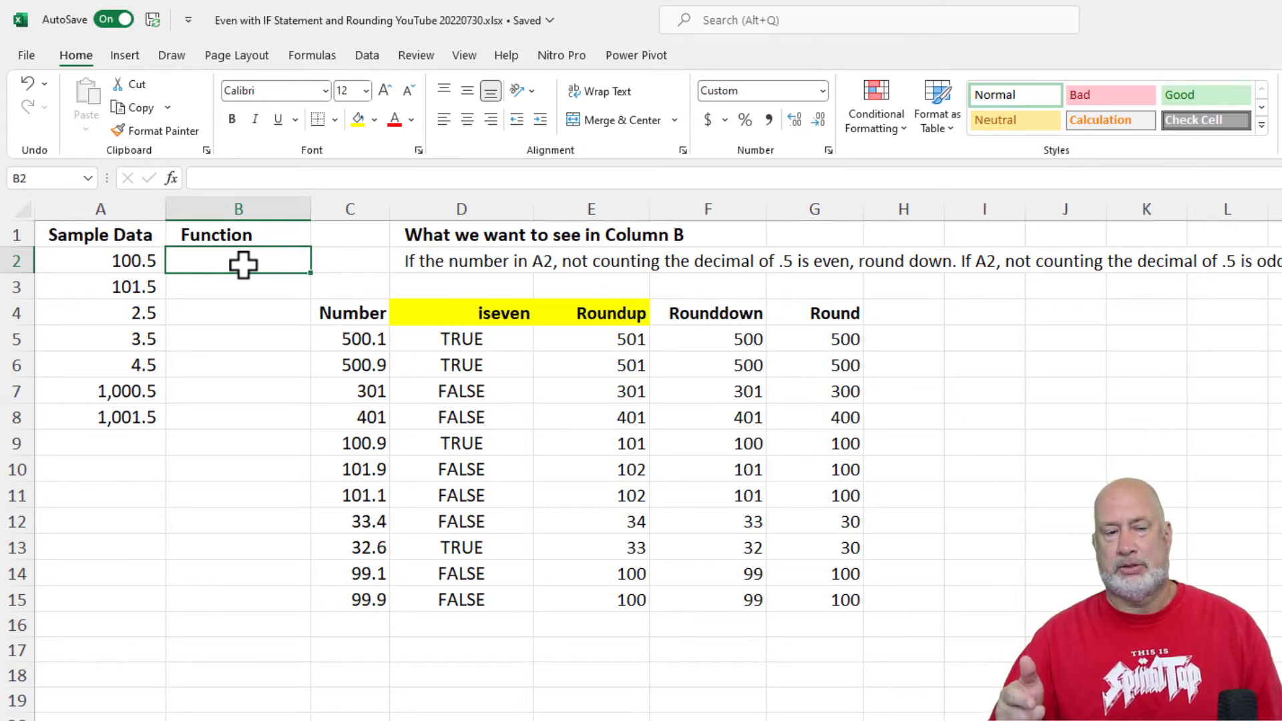
- Start an IF formula in B2 with ISEVEN(ROUNDUP(A2,0)) as its logical test
{"action": "type", "text": "=if"}
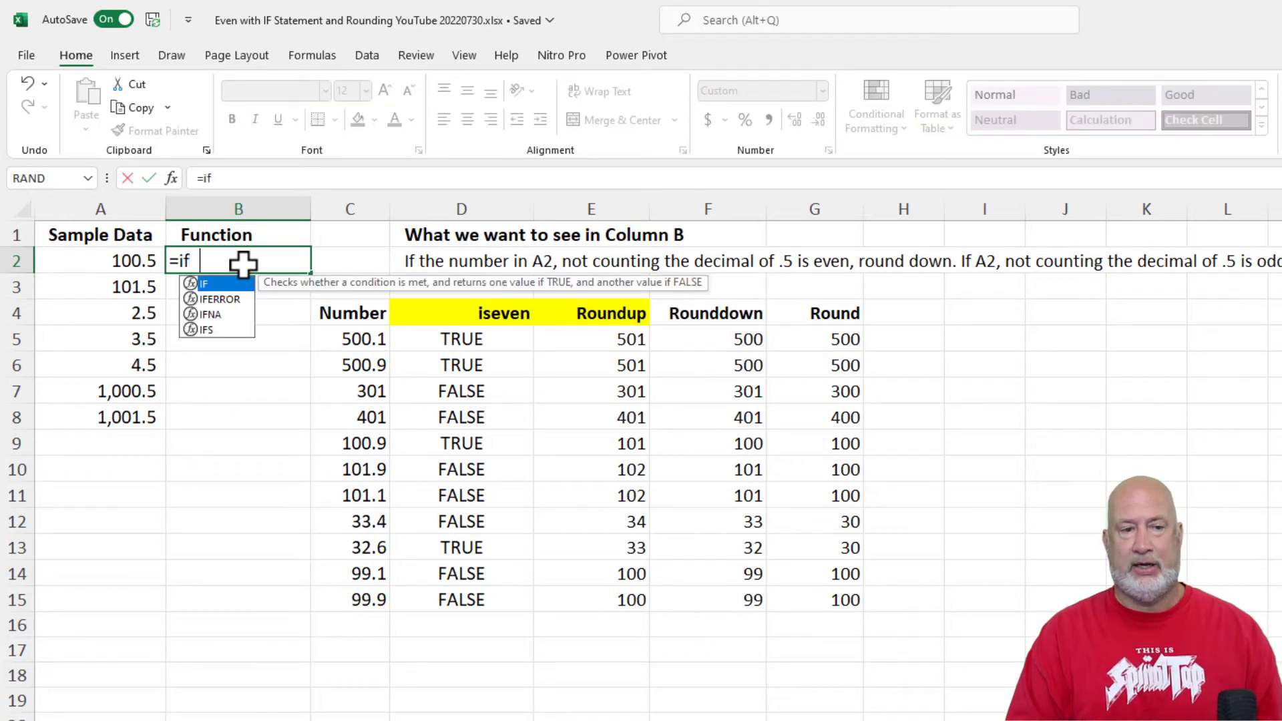
{"action": "key", "text": "Tab"}
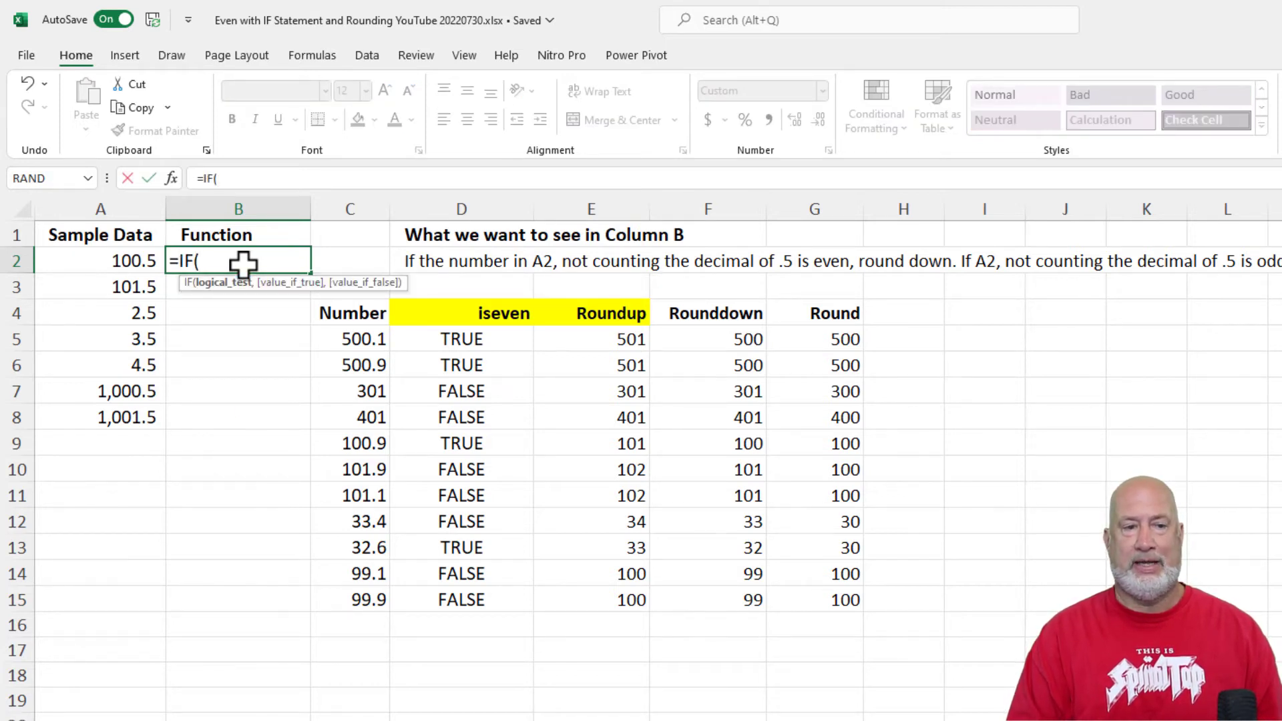
{"action": "type", "text": "iseven"}
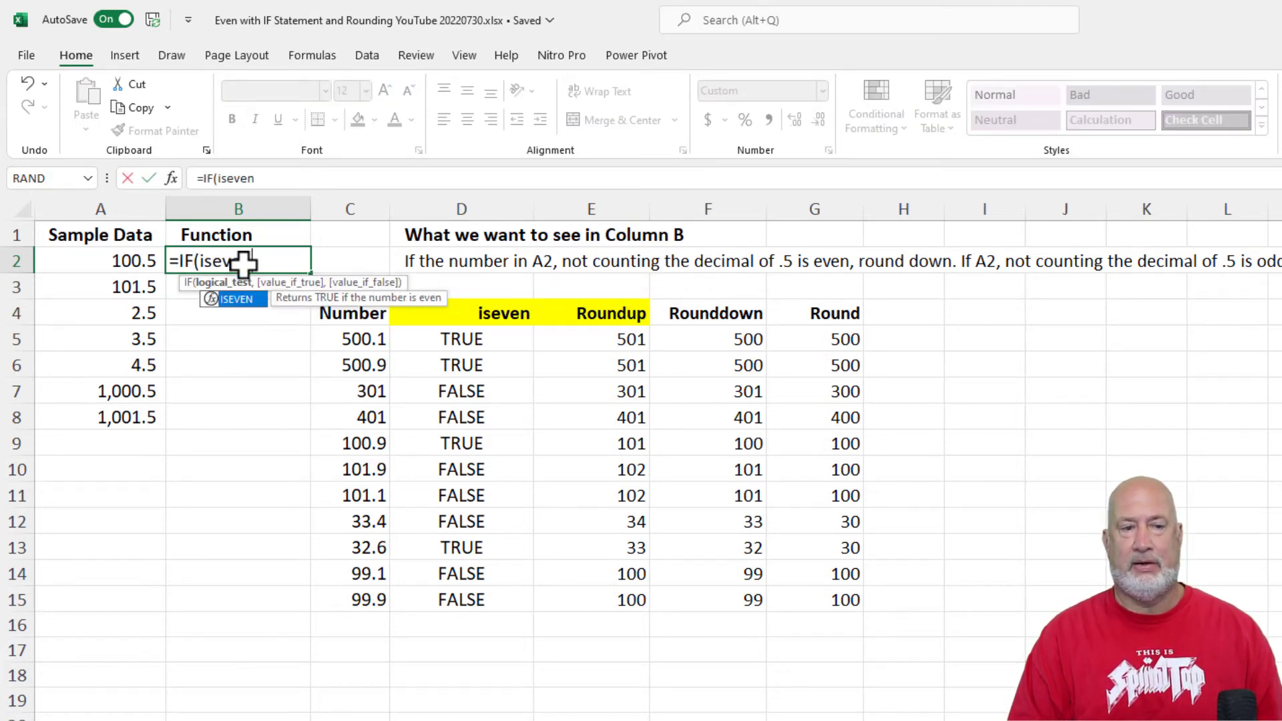
{"action": "key", "text": "Tab"}
{"action": "type", "text": "roundup"}
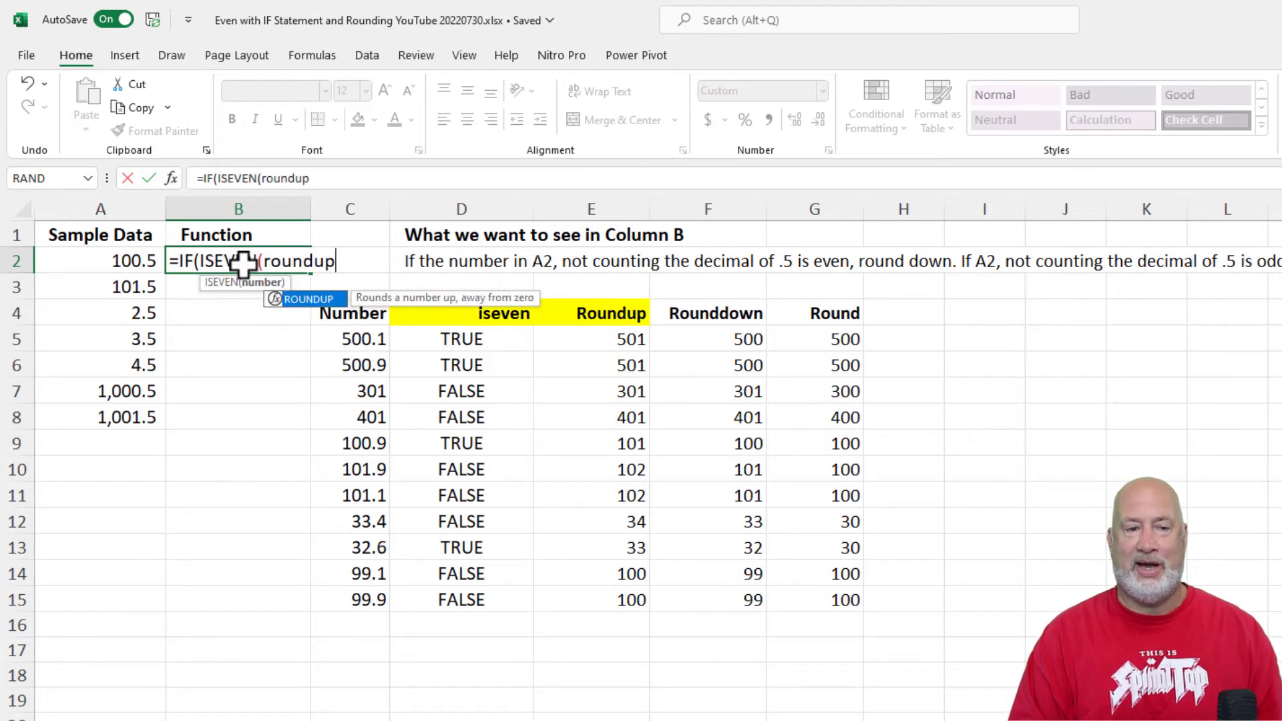
{"action": "key", "text": "Tab"}
{"action": "type", "text": "a2,0"}
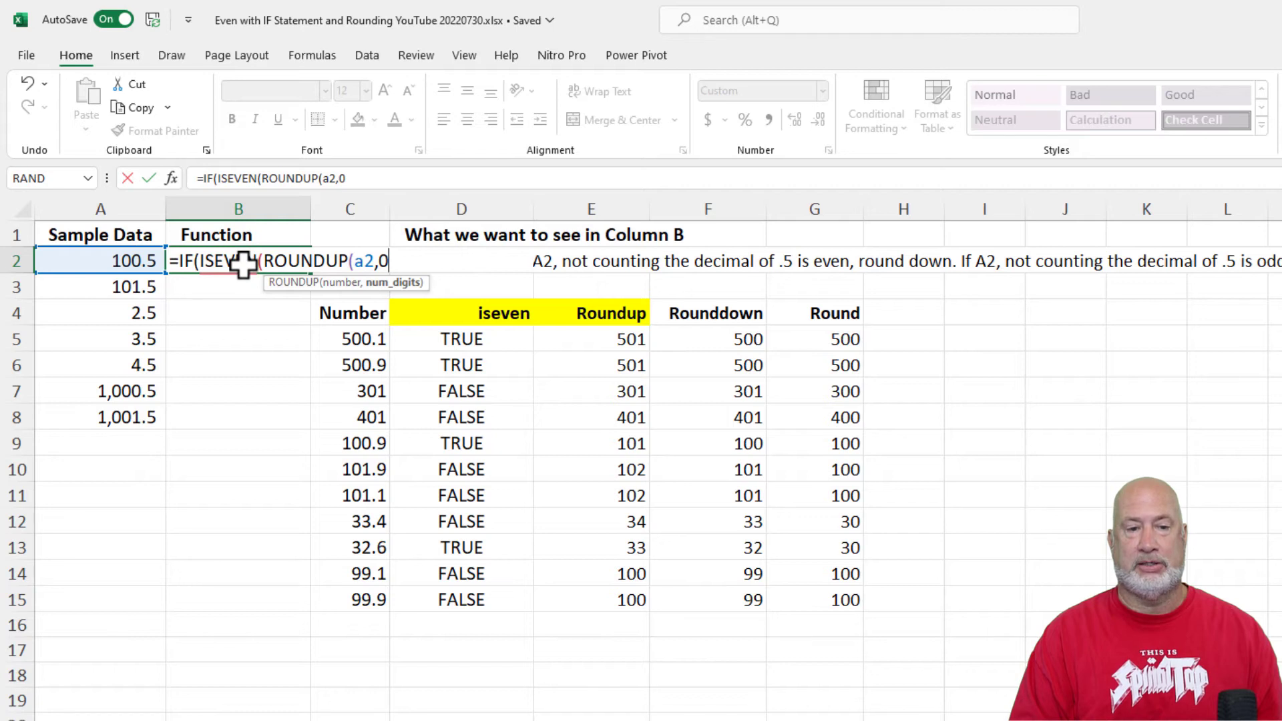
{"action": "type", "text": "))"}
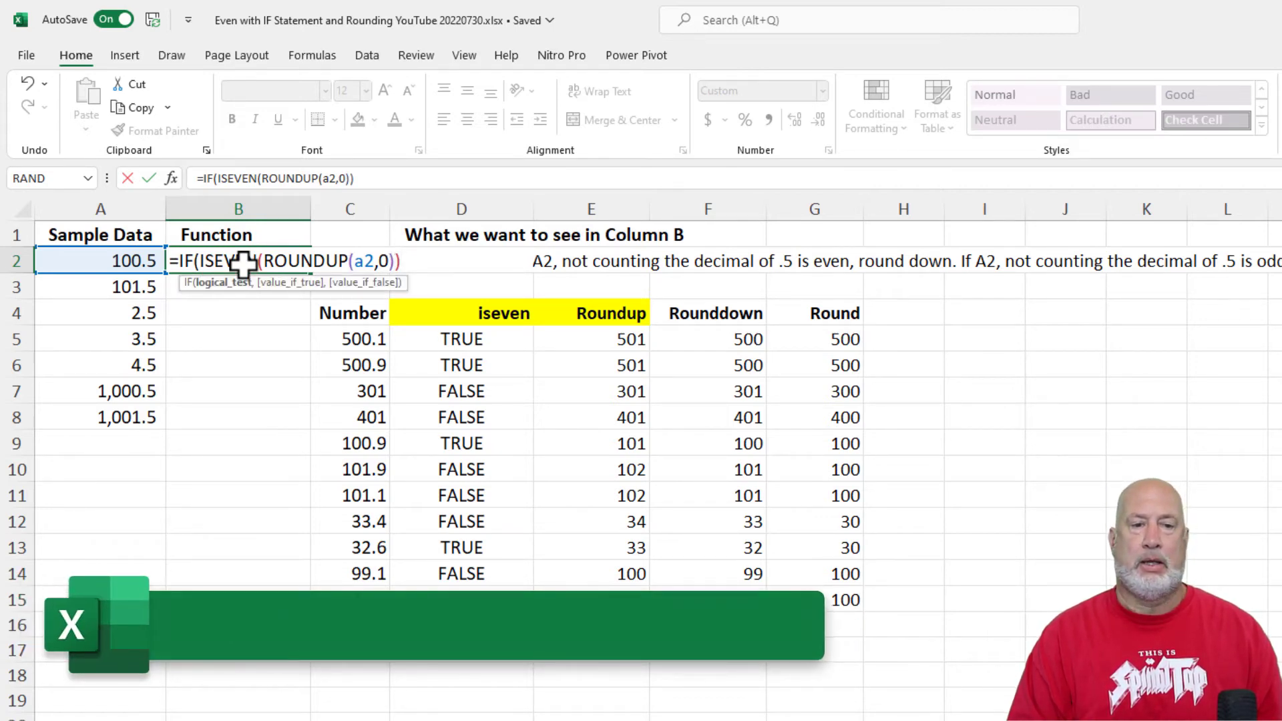
{"action": "type", "text": ","}
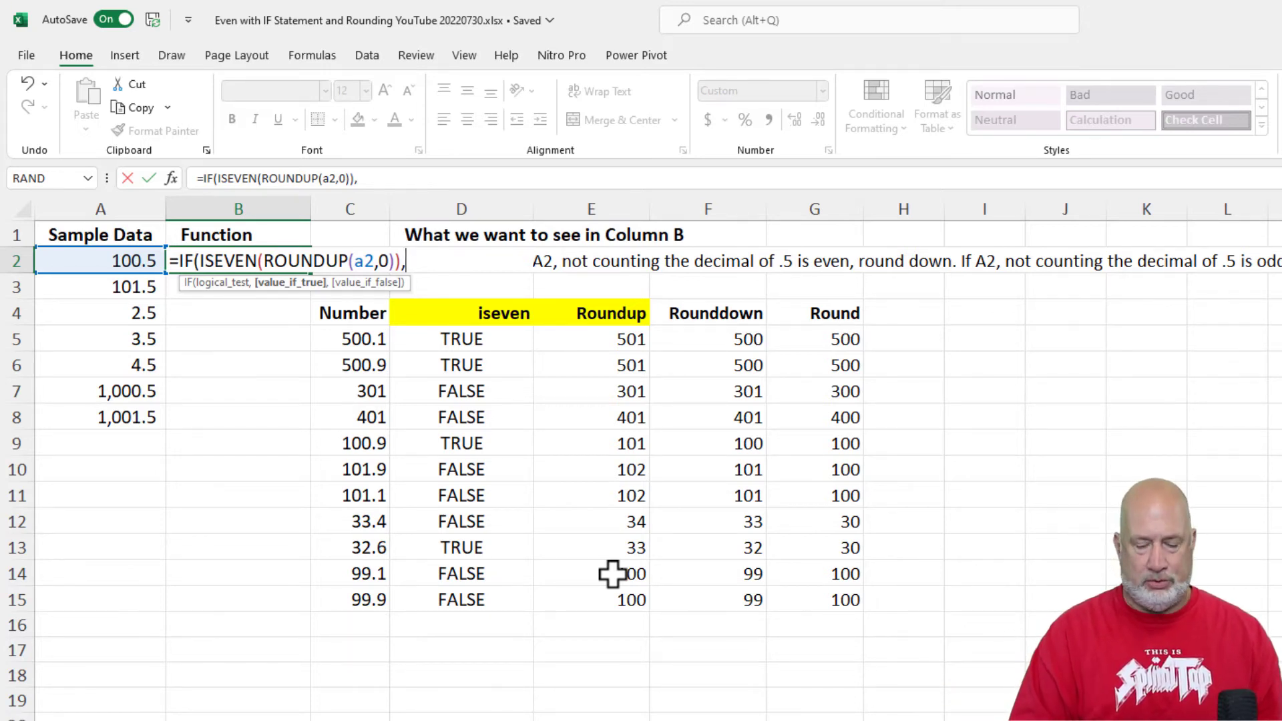
- Continue the B2 formula with ROUNDUP(A2,0)+1 as the value if true, followed by a closing parenthesis and a comma
{"action": "type", "text": "rounud"}
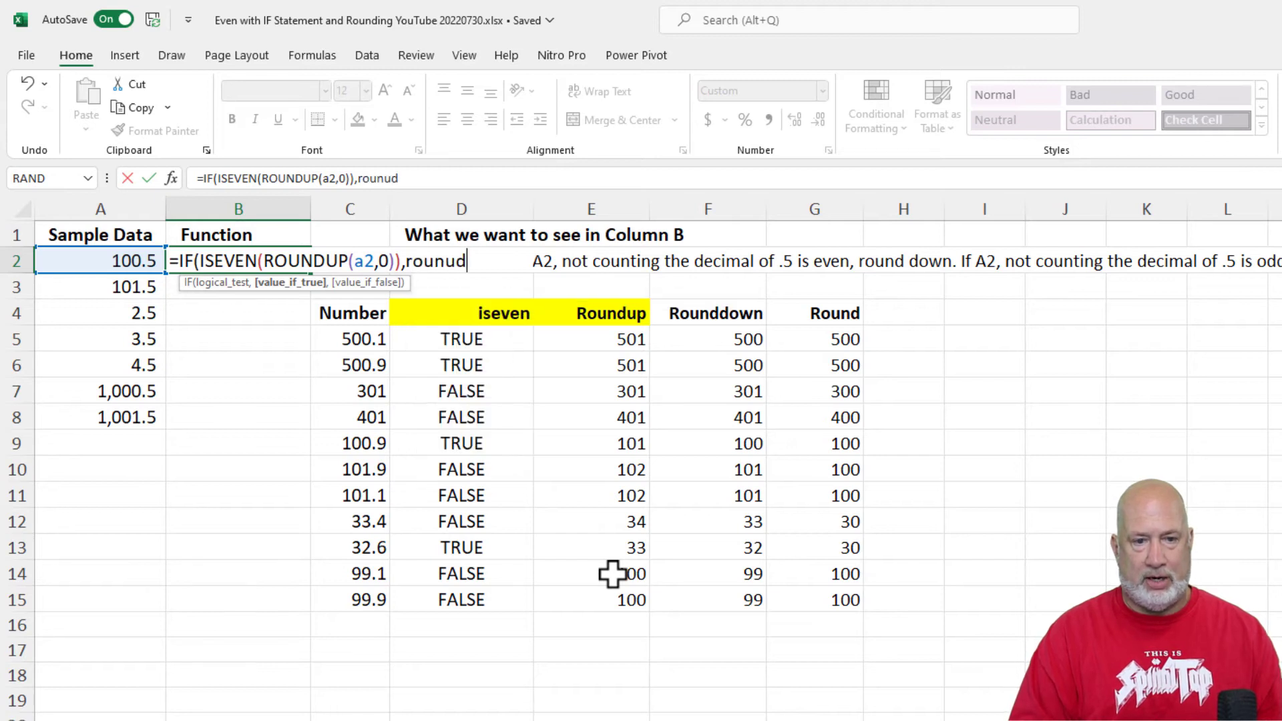
{"action": "key", "text": "BackSpace"}
{"action": "key", "text": "BackSpace"}
{"action": "key", "text": "BackSpace"}
{"action": "type", "text": "du"}
{"action": "key", "text": "BackSpace"}
{"action": "key", "text": "BackSpace"}
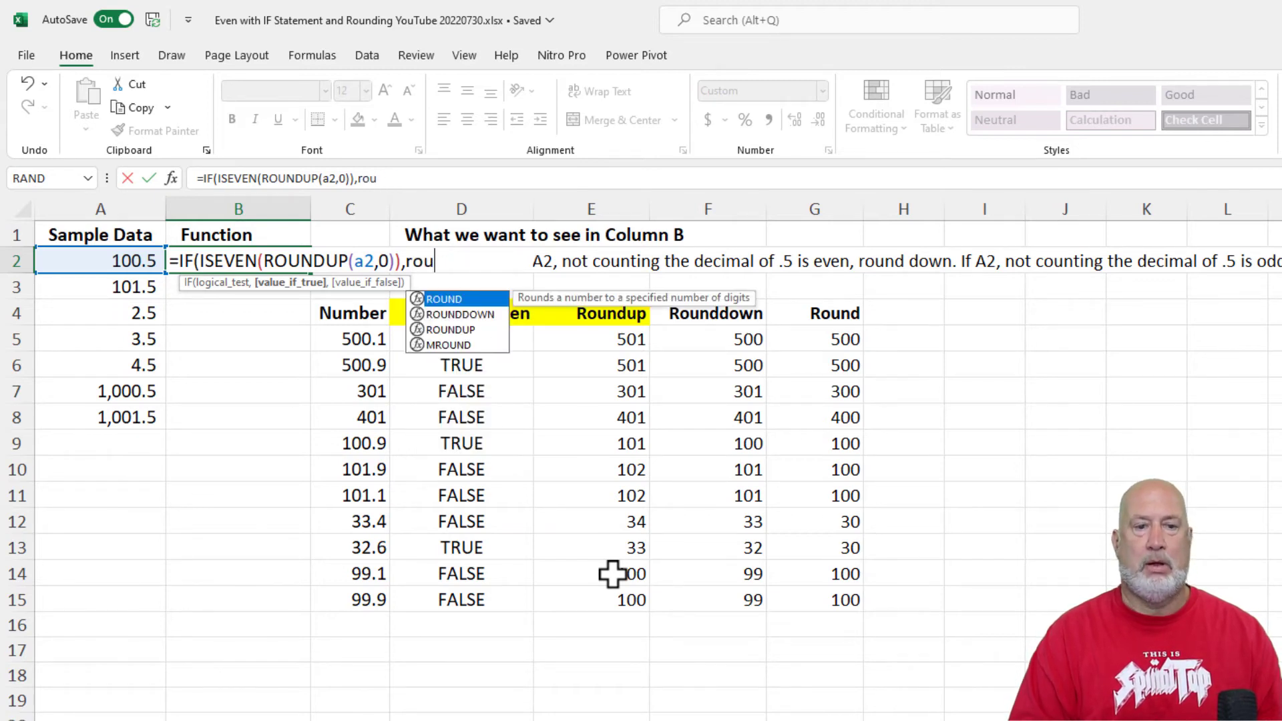
{"action": "type", "text": "nup"}
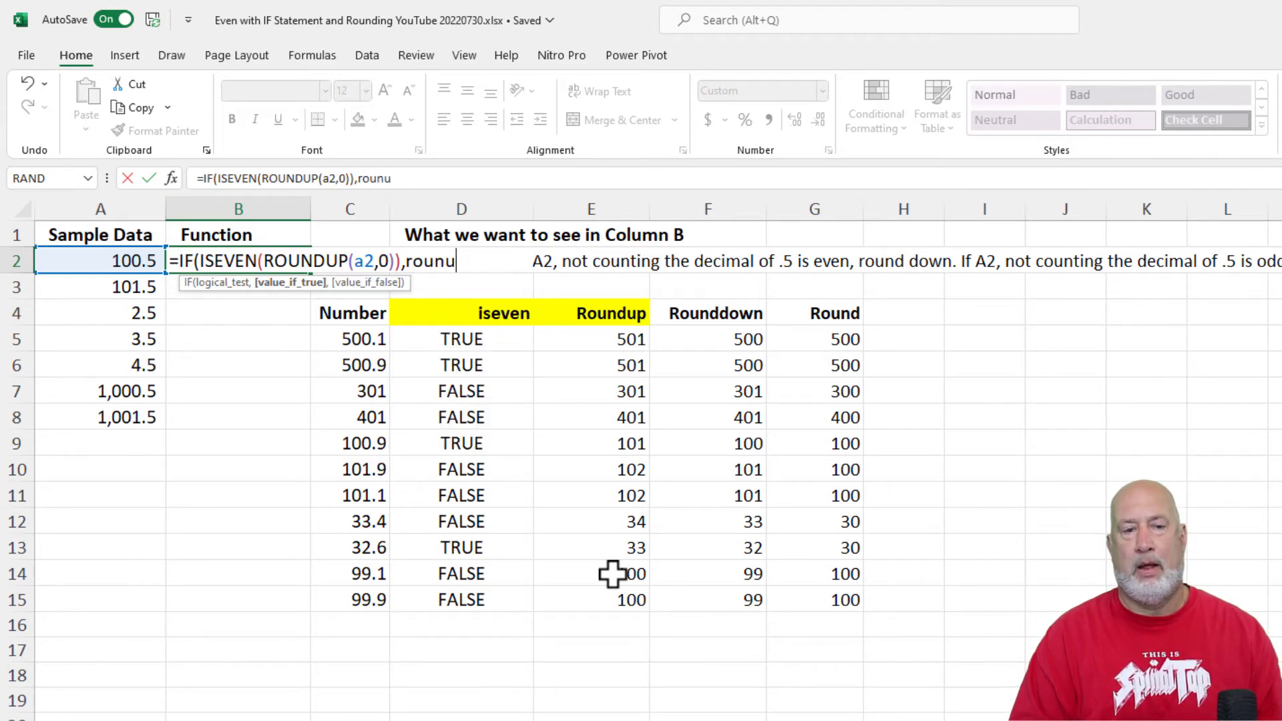
{"action": "key", "text": "BackSpace"}
{"action": "key", "text": "BackSpace"}
{"action": "type", "text": "dup"}
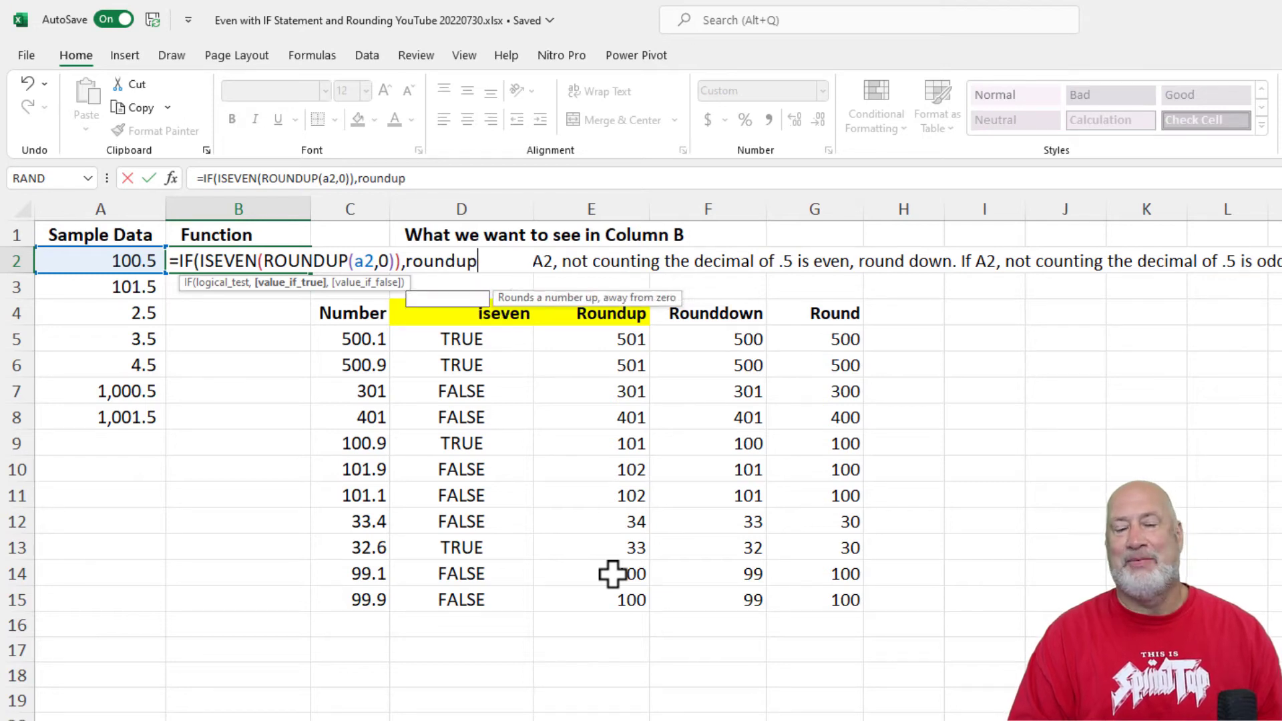
{"action": "key", "text": "Tab"}
{"action": "type", "text": "a2,0"}
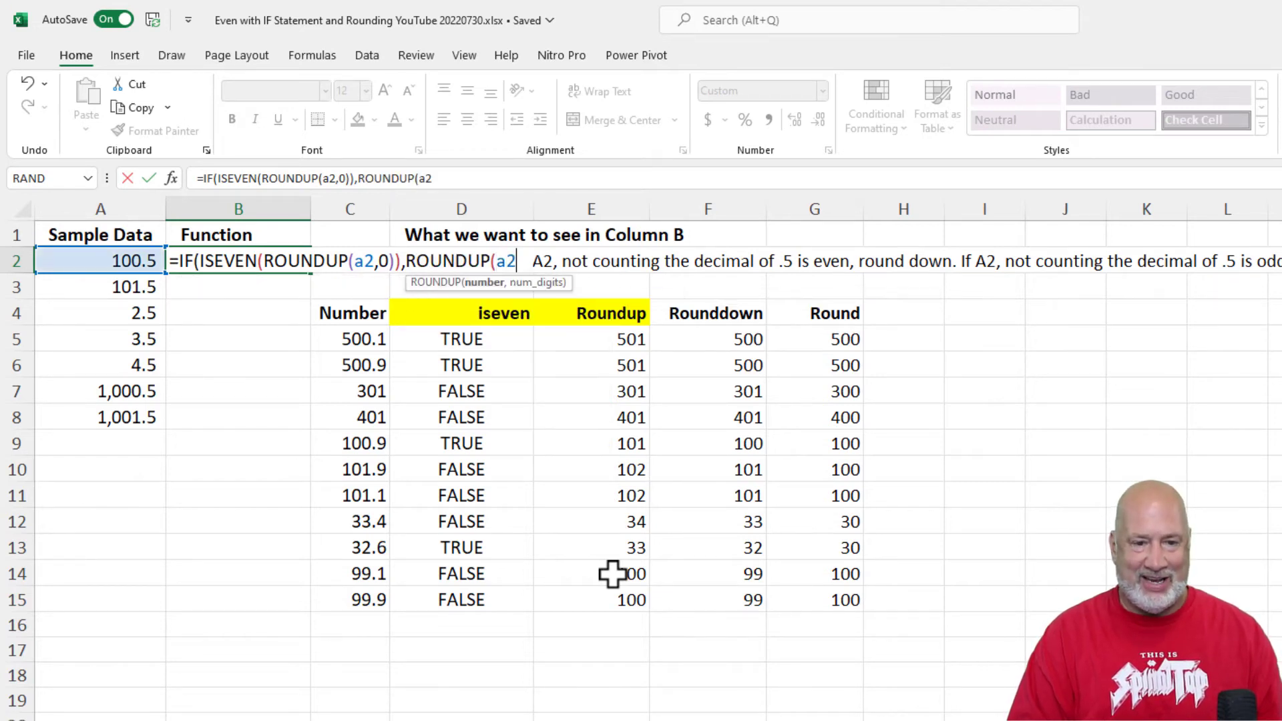
{"action": "type", "text": ")"}
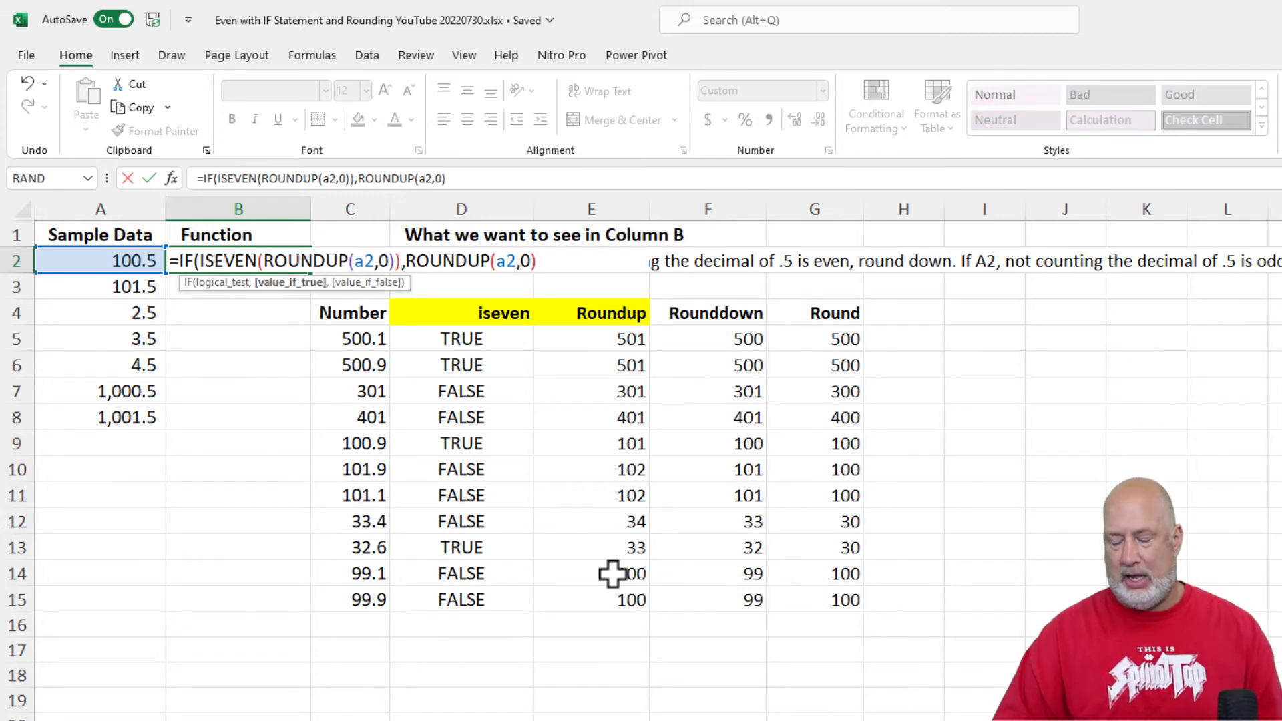
{"action": "type", "text": " 1"}
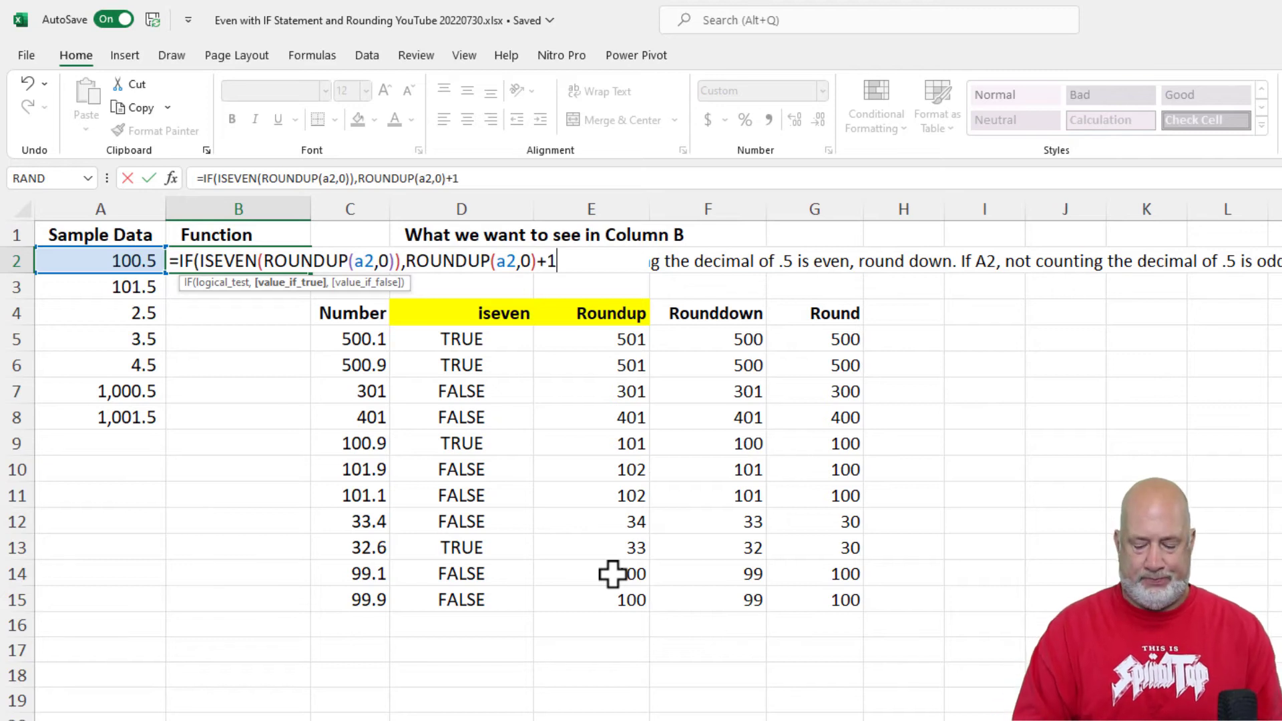
{"action": "type", "text": "),"}
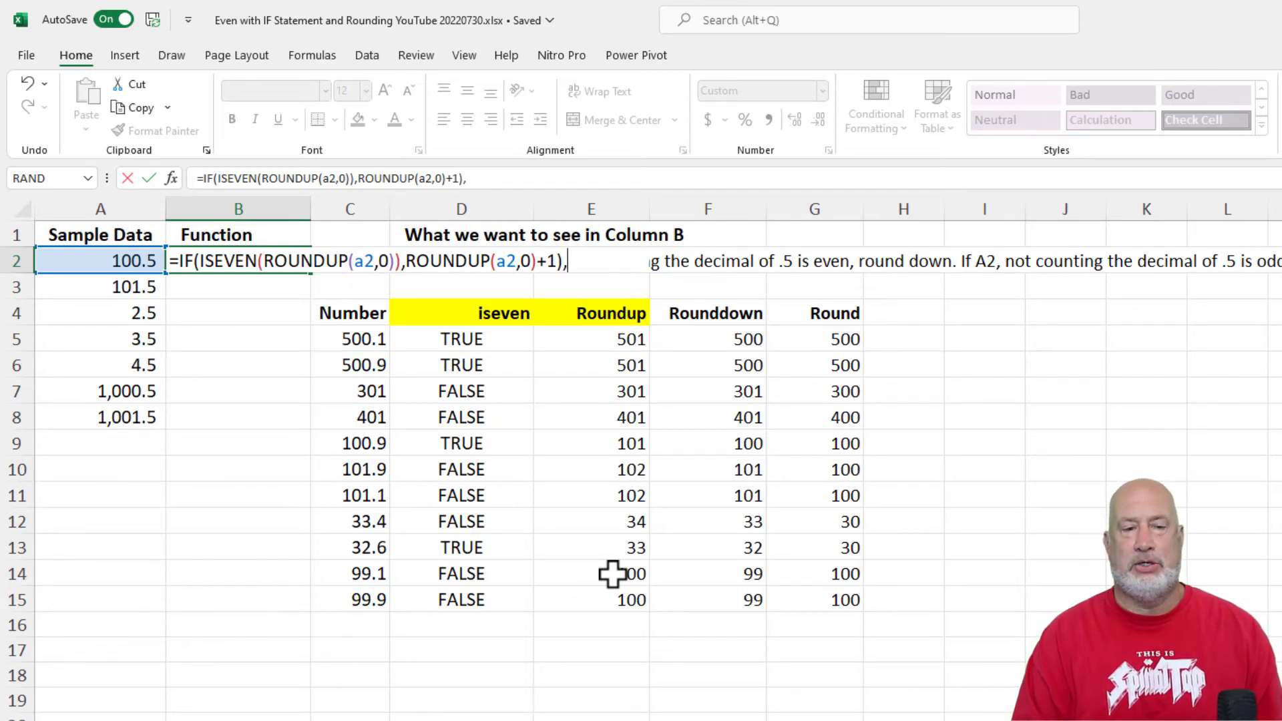
- Complete the B2 formula with ROUNDUP(A2,0))-1 for the false case and try to enter it
{"action": "type", "text": "r"}
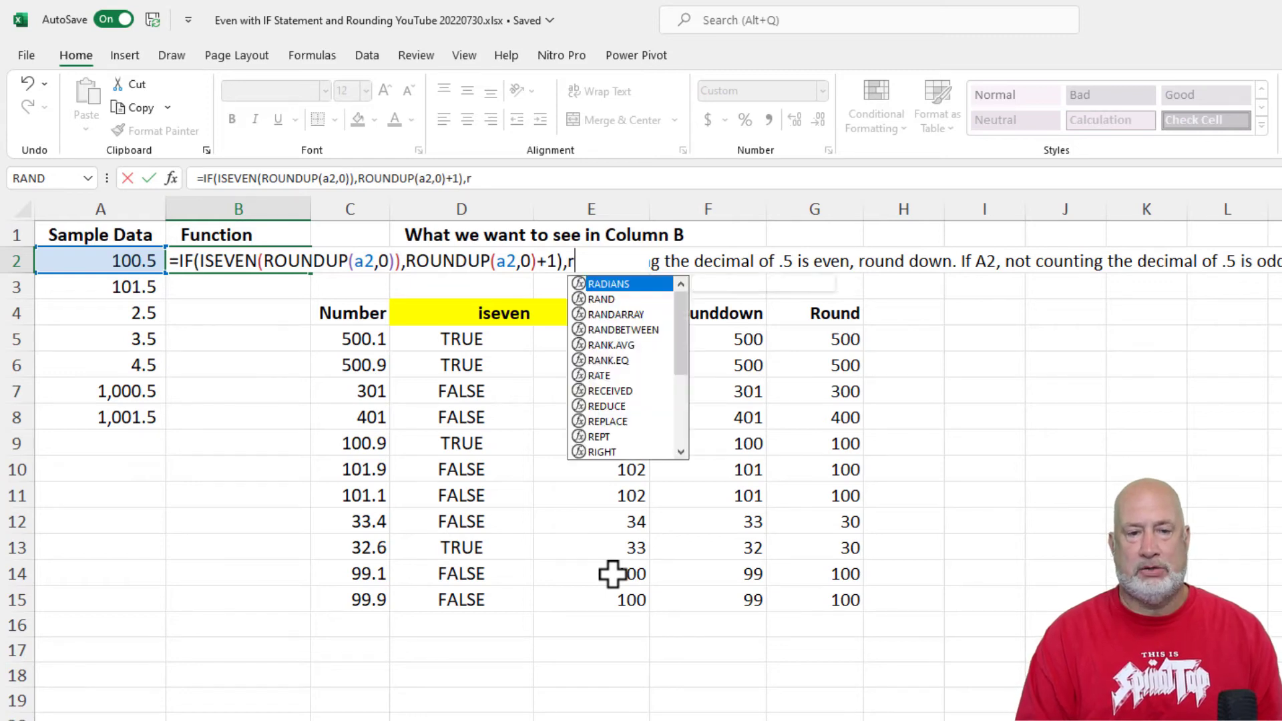
{"action": "type", "text": "ounudup"}
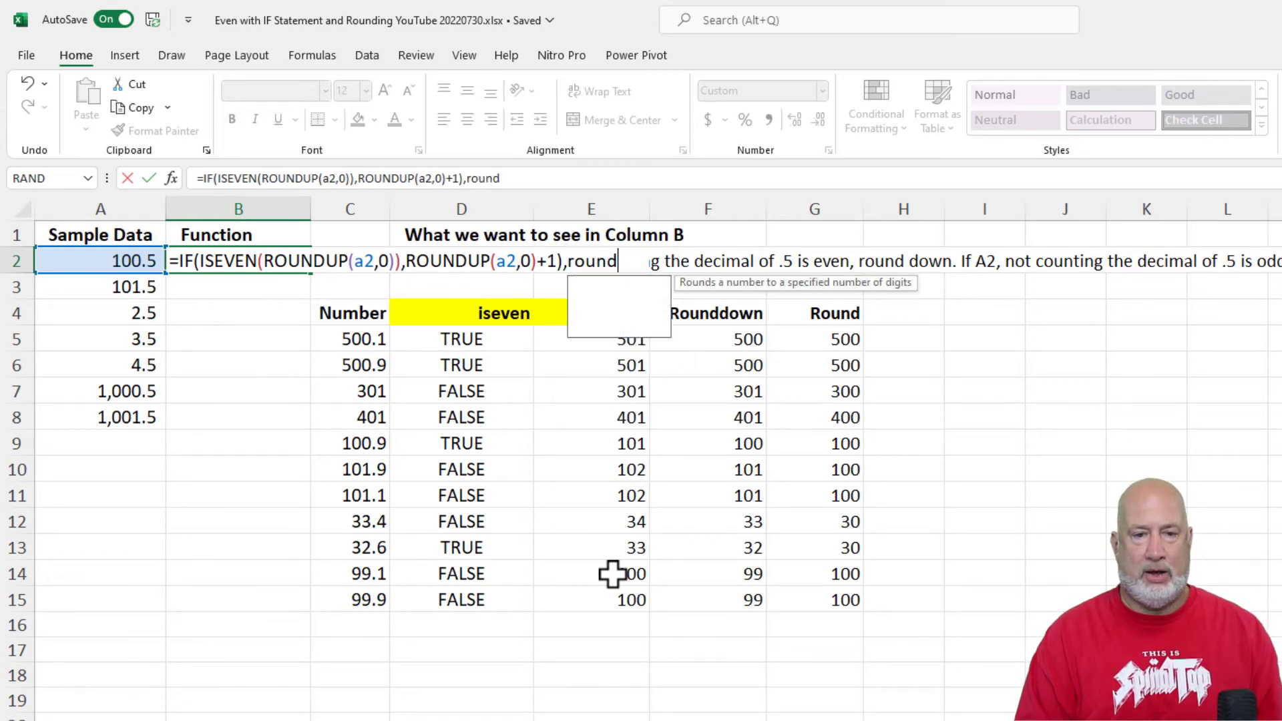
{"action": "key", "text": "Tab"}
{"action": "type", "text": "a2,0"}
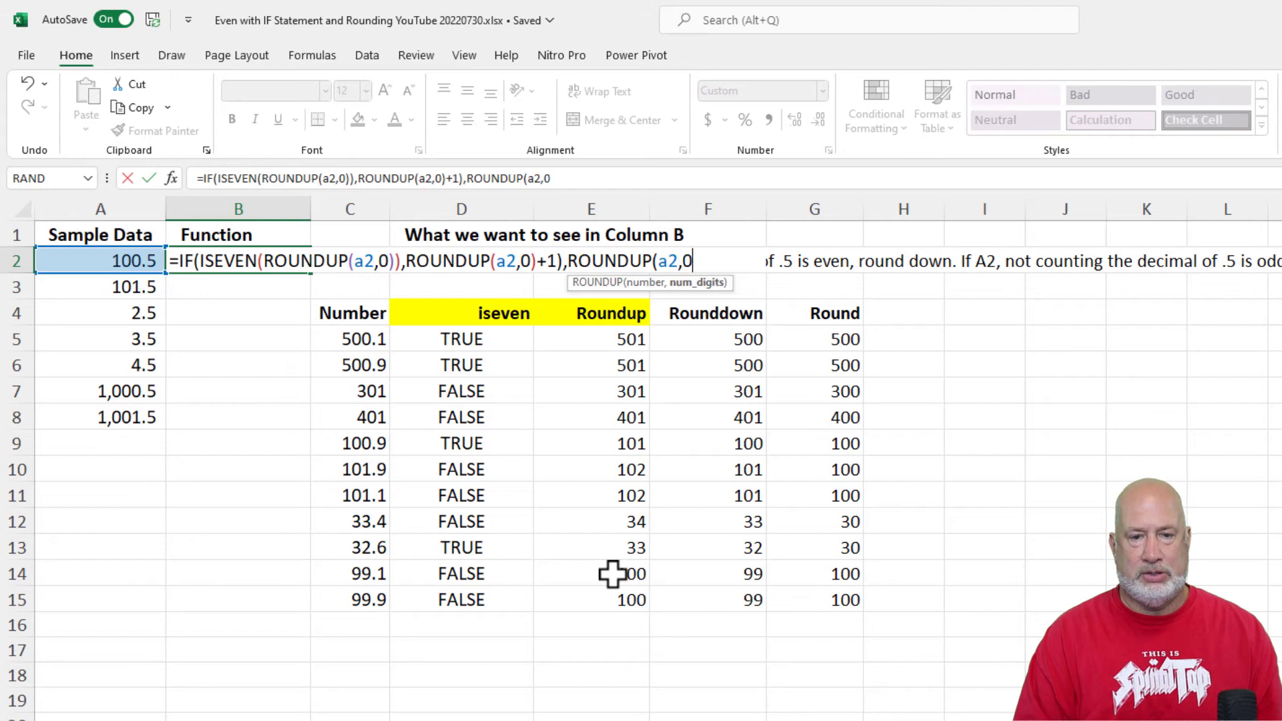
{"action": "type", "text": "))"}
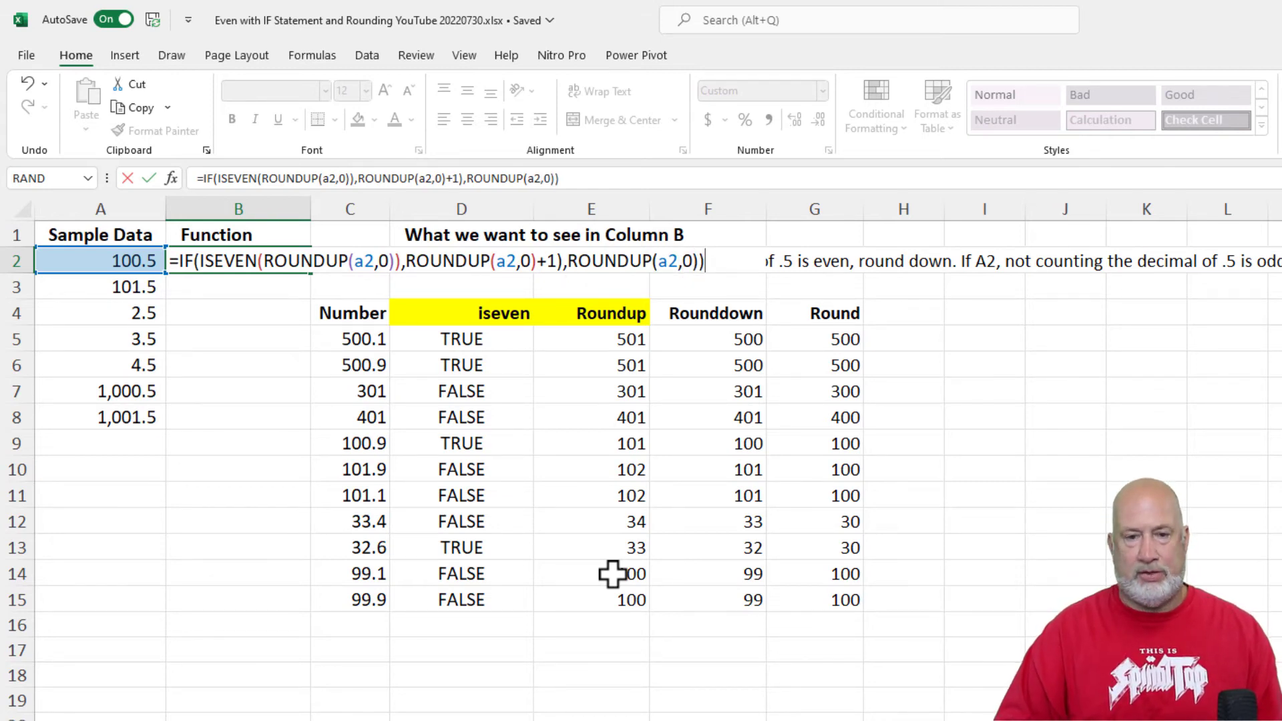
{"action": "type", "text": "-1"}
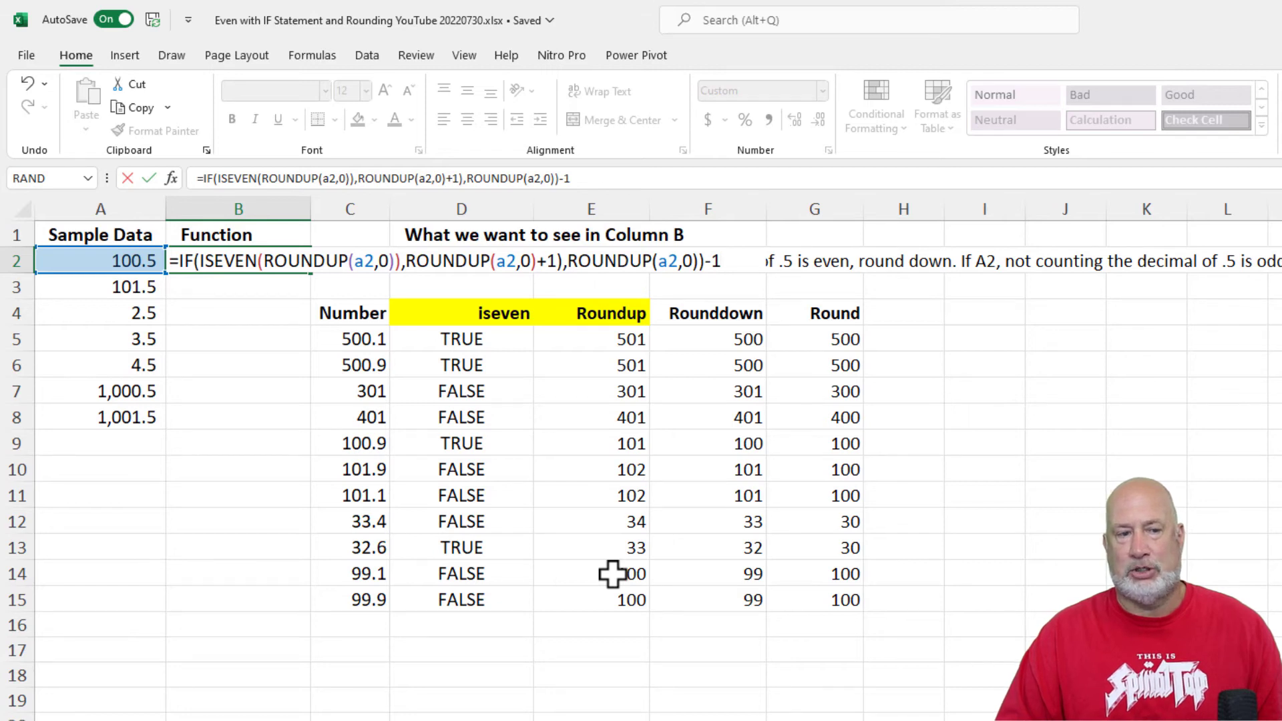
{"action": "key", "text": "Return"}
{"action": "key", "text": "Return"}
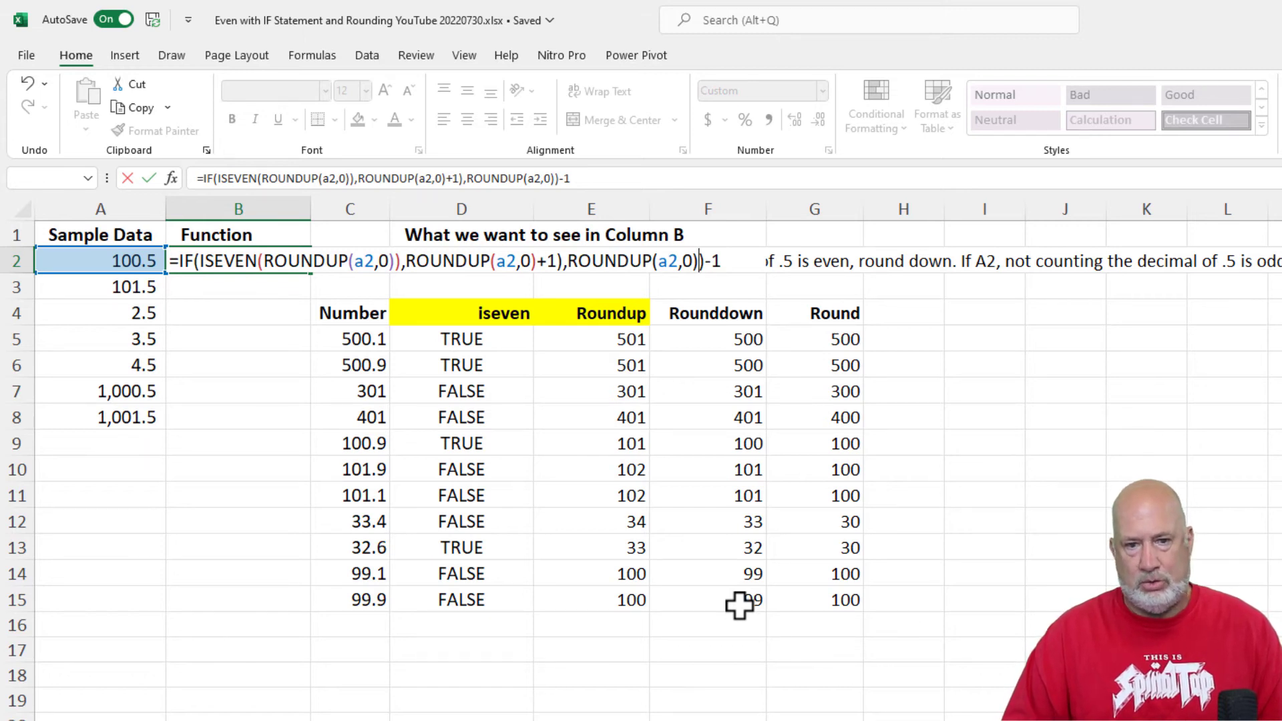
- Remove the extra closing parenthesis after +1, enter the B2 formula, and review its arguments in the cell
{"action": "left_click", "coordinate": [558, 264]}
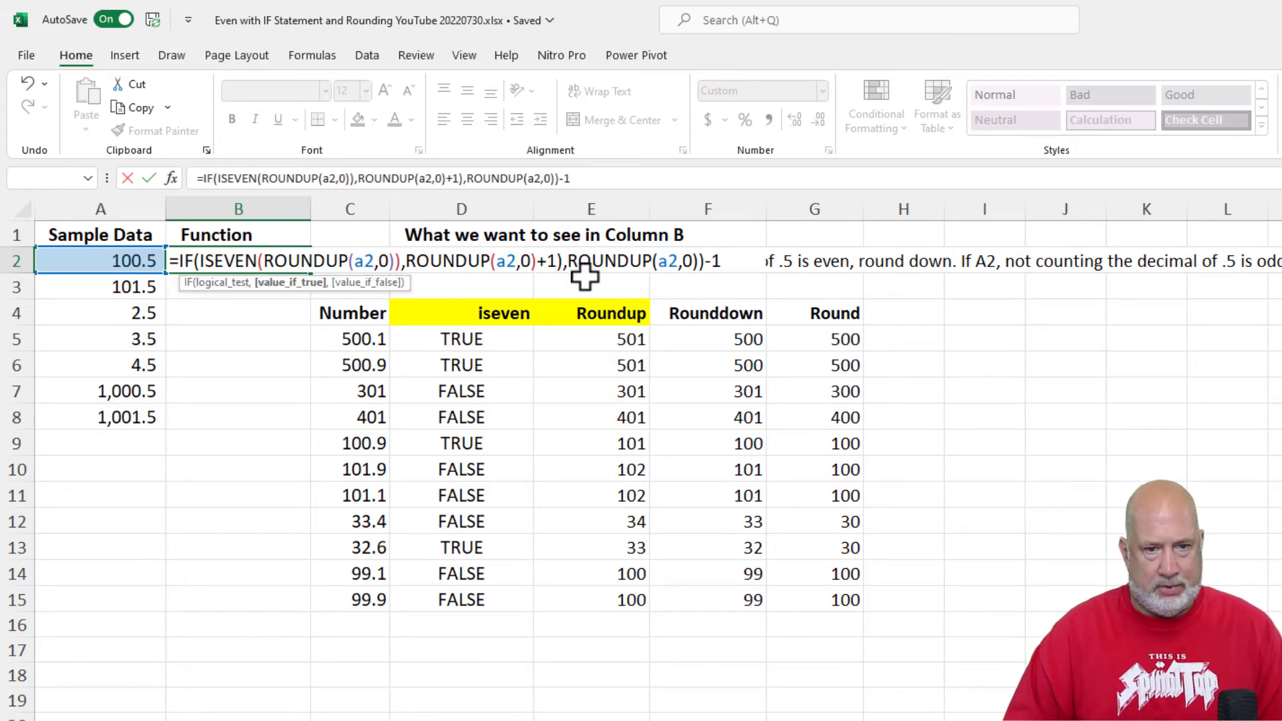
{"action": "key", "text": "BackSpace"}
{"action": "key", "text": "Return"}
{"action": "key", "text": "Up"}
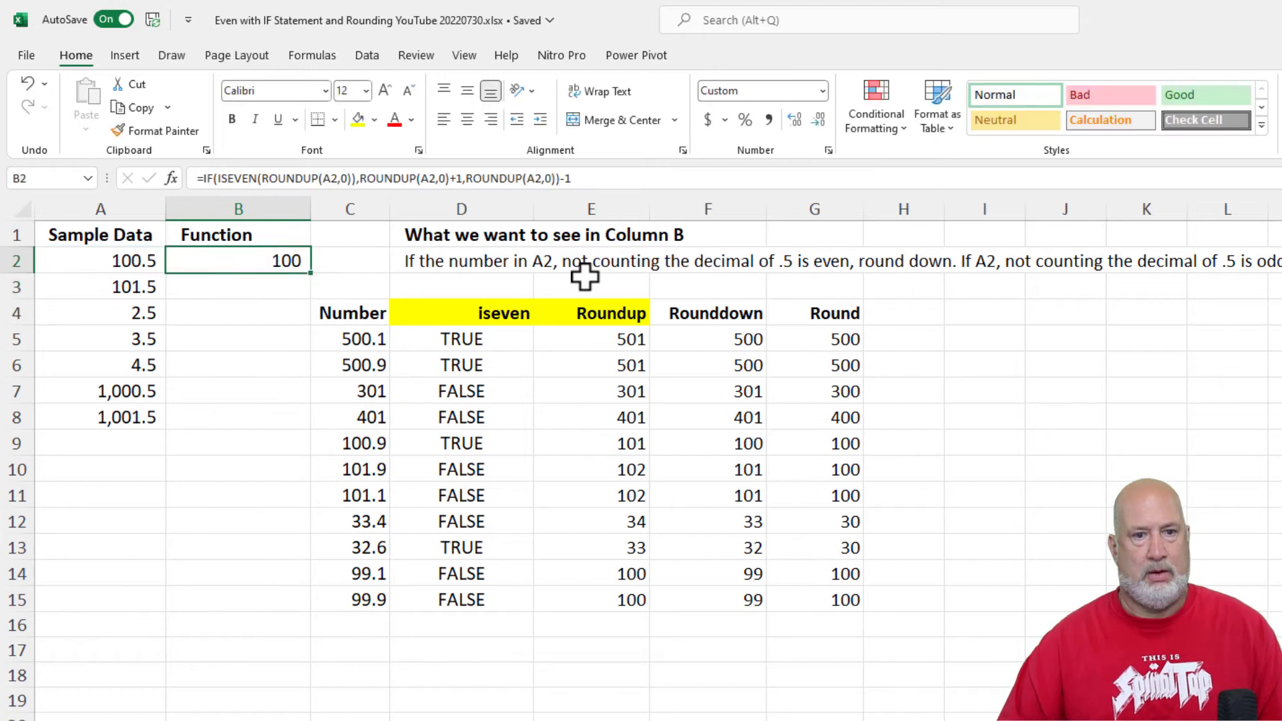
{"action": "double_click", "coordinate": [294, 260]}
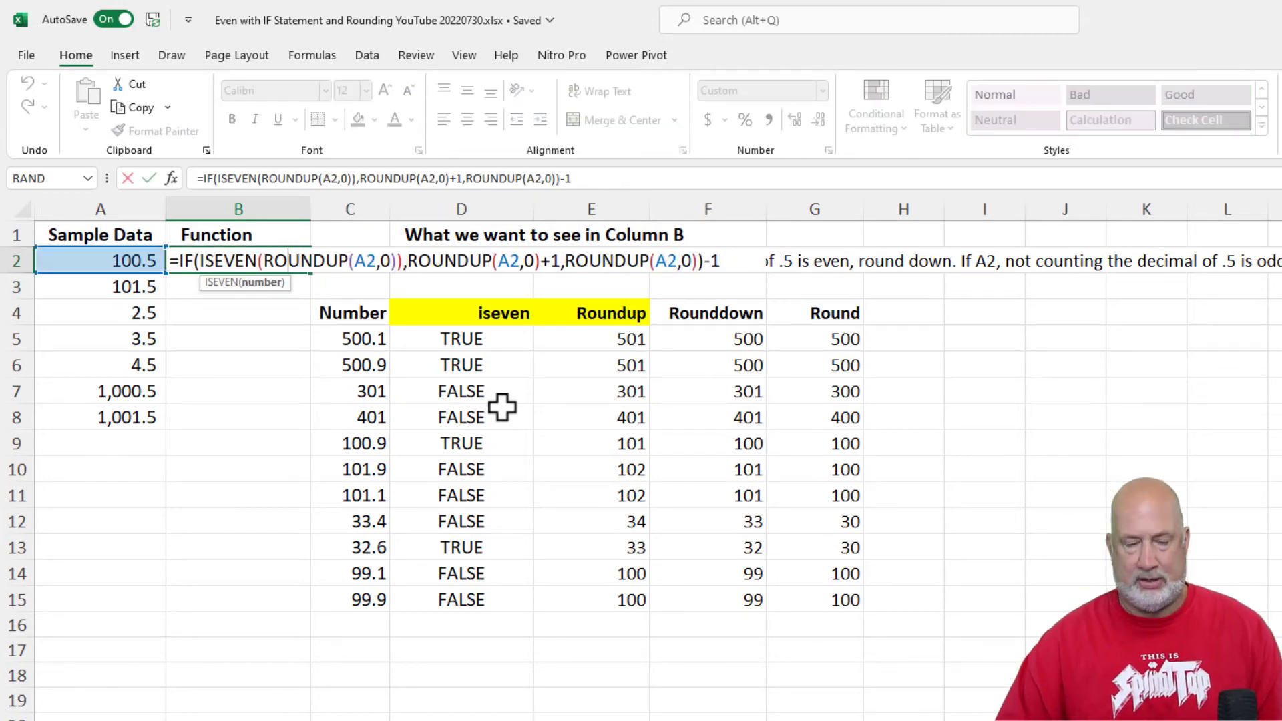
{"action": "key", "text": "Return"}
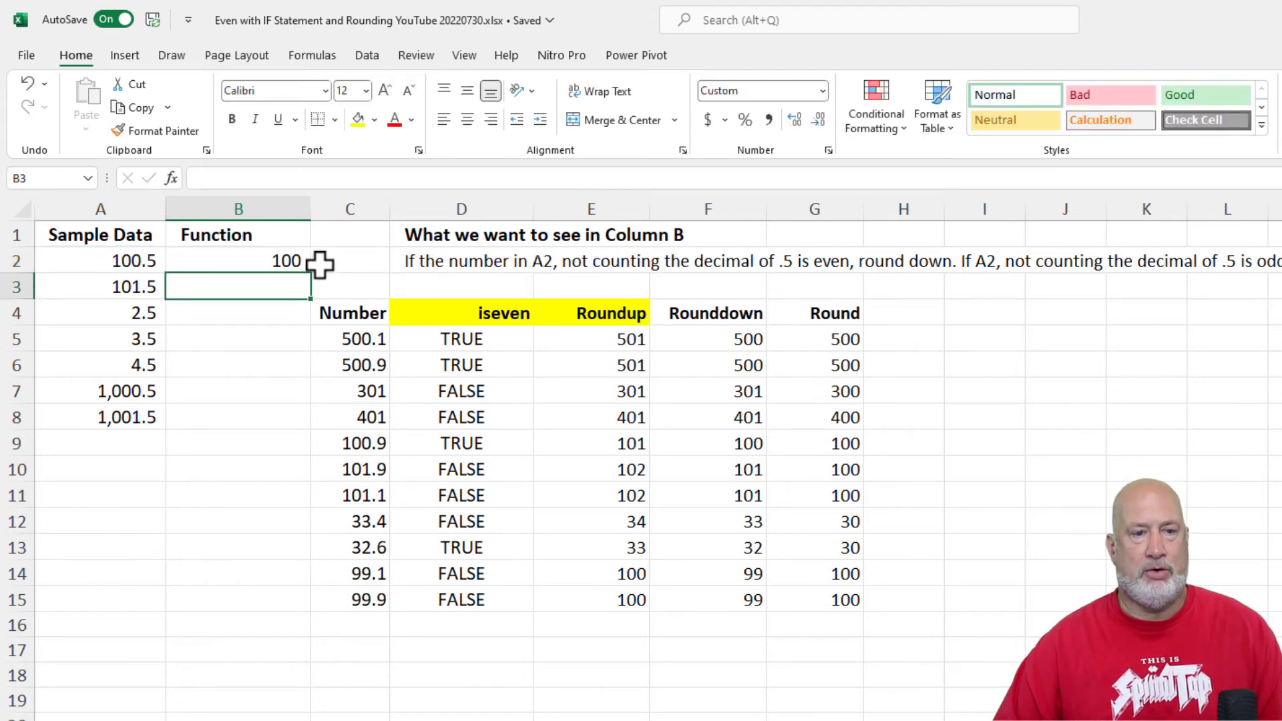
- Fill the B2 formula down to B8 and widen column B
{"action": "left_click", "coordinate": [297, 261]}
{"action": "left_click_drag", "start_coordinate": [315, 281], "coordinate": [310, 435]}
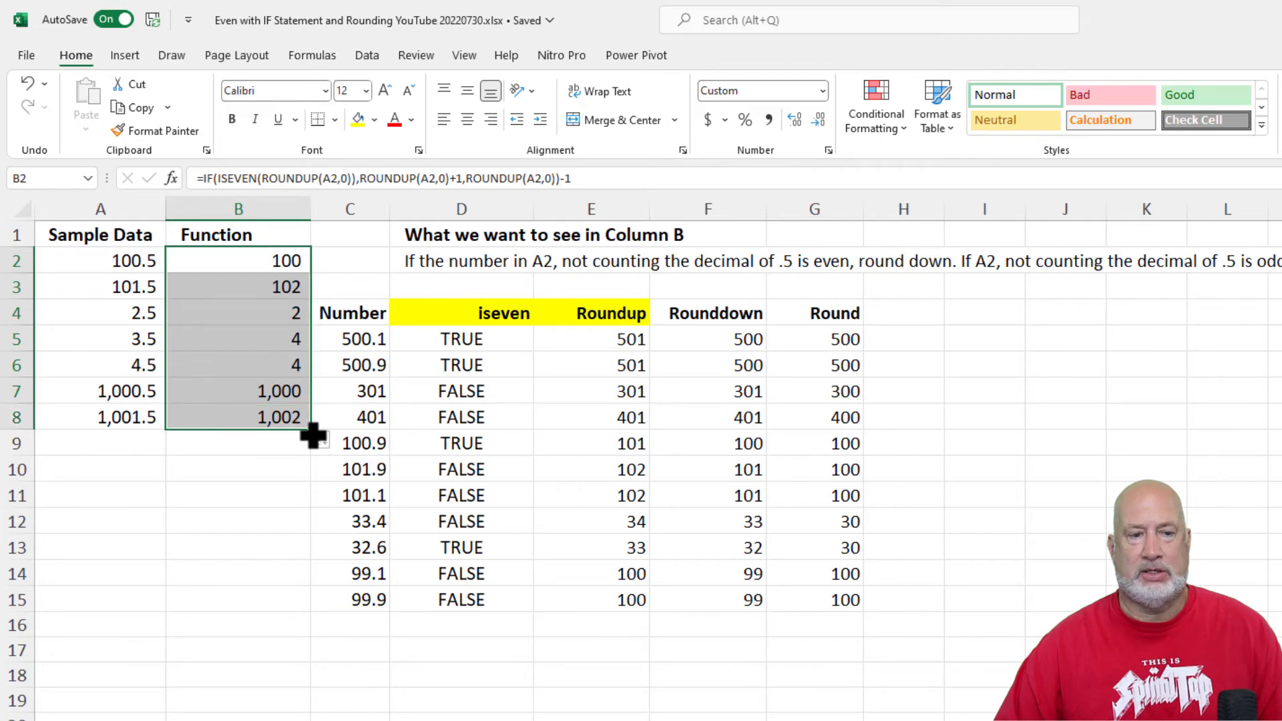
{"action": "left_click", "coordinate": [280, 267]}
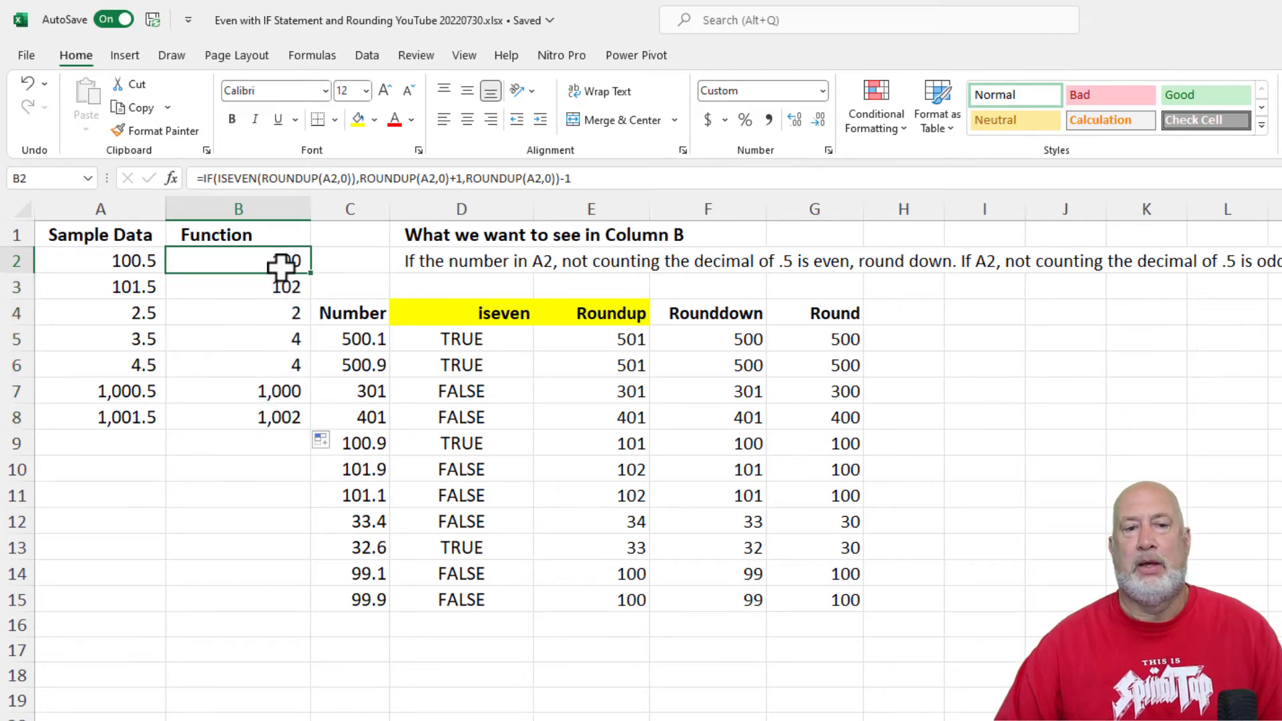
{"action": "left_click_drag", "start_coordinate": [310, 209], "coordinate": [391, 213]}
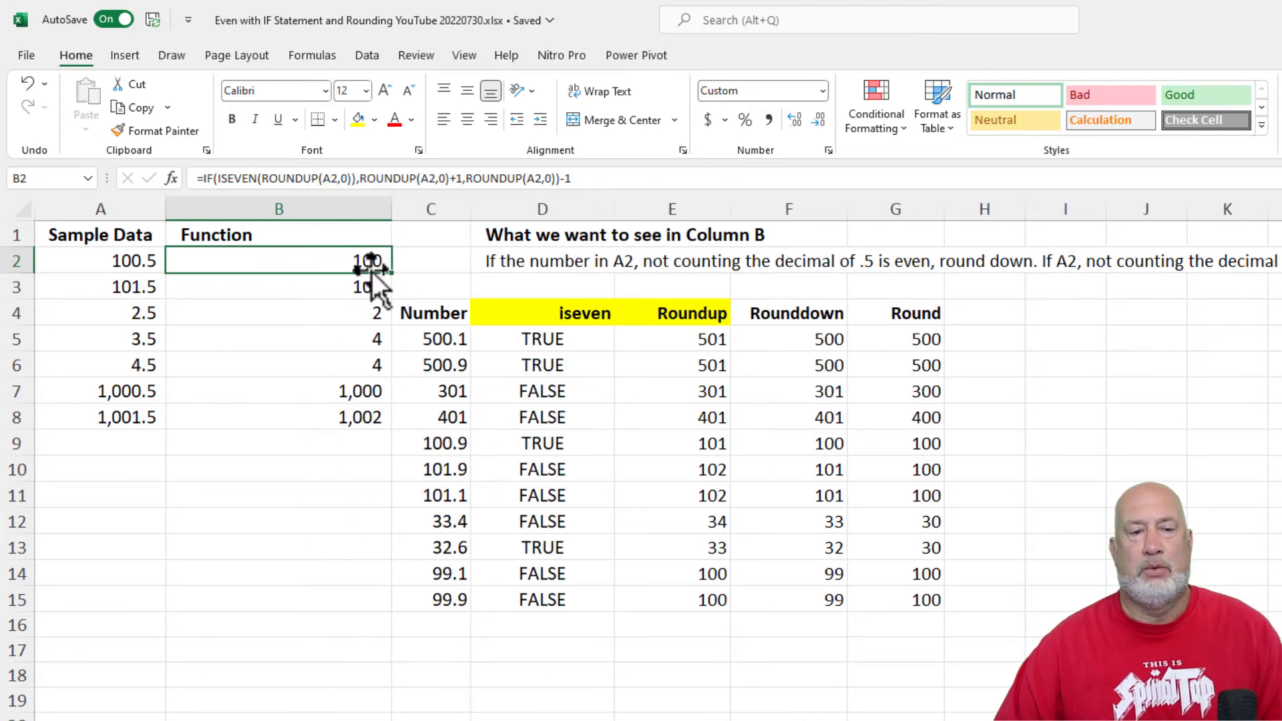
- Widen column B enough to fit the whole formula and review the IF arguments in B2 without changing them
{"action": "left_click_drag", "start_coordinate": [392, 214], "coordinate": [753, 218]}
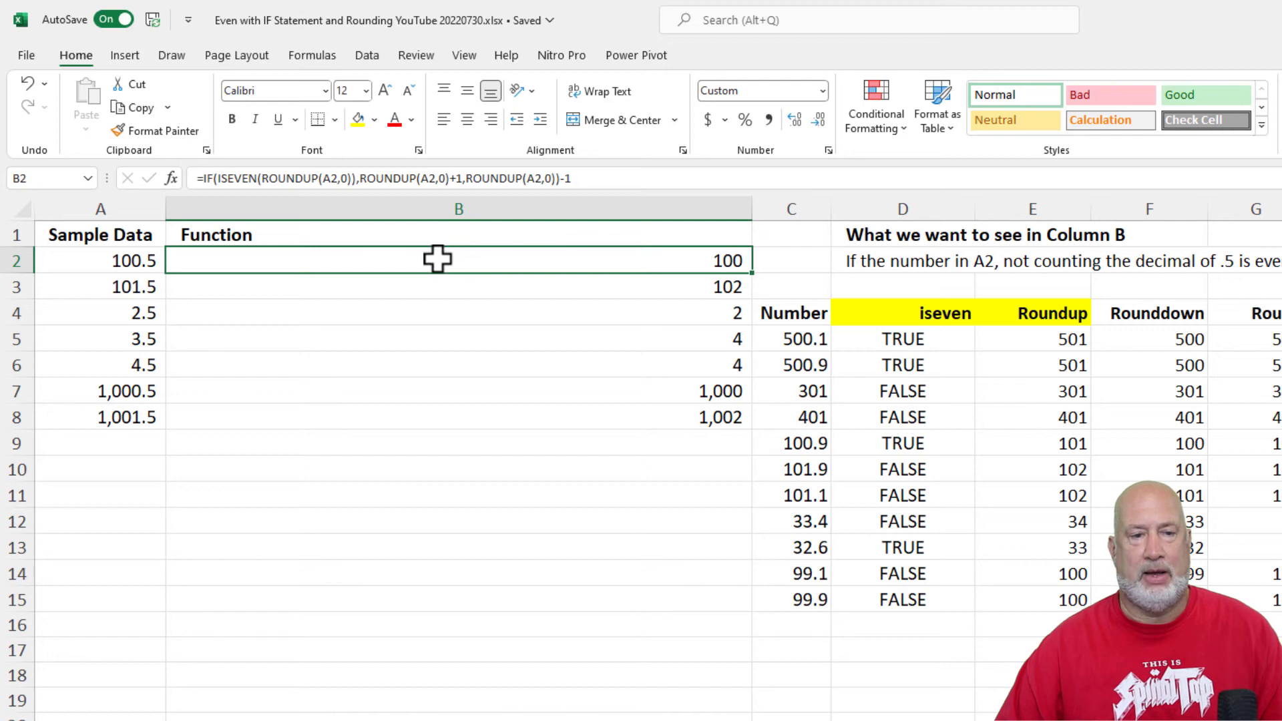
{"action": "double_click", "coordinate": [432, 259]}
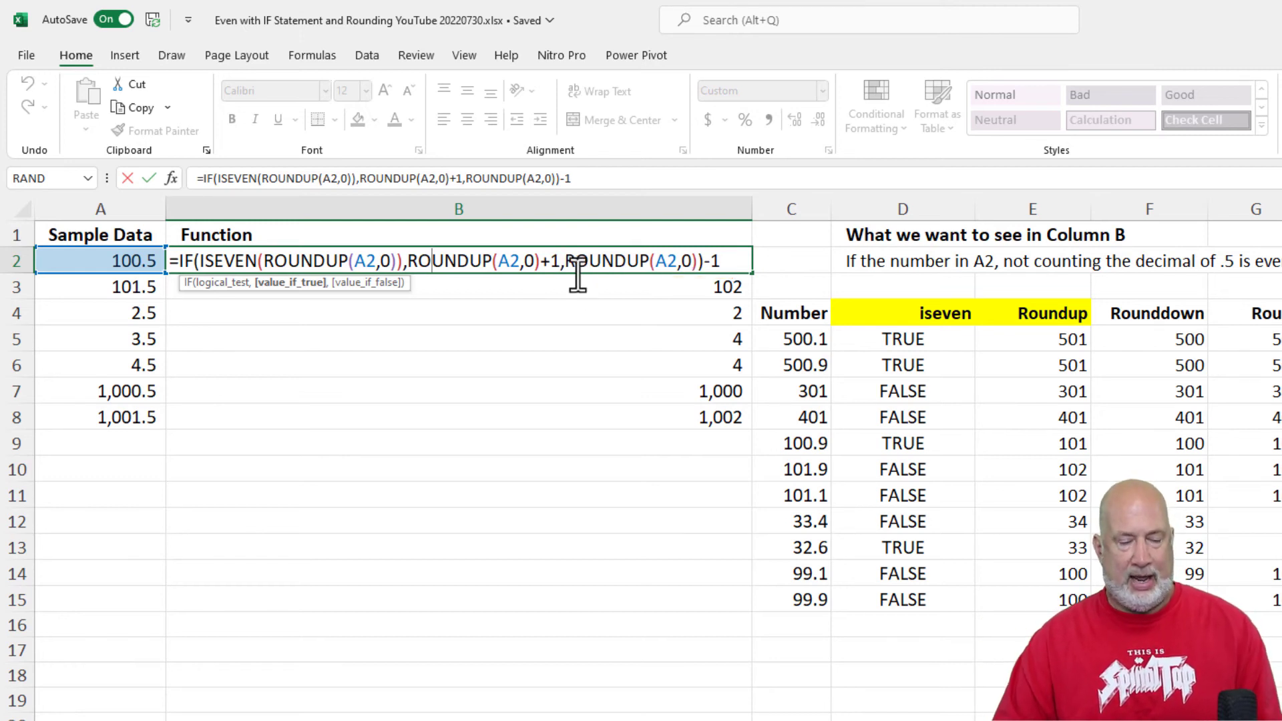
{"action": "key", "text": "ctrl+Return"}
- Review the IF formula's arguments in B3 without changing them, and narrow column B to suit its short results
{"action": "left_click", "coordinate": [481, 287]}
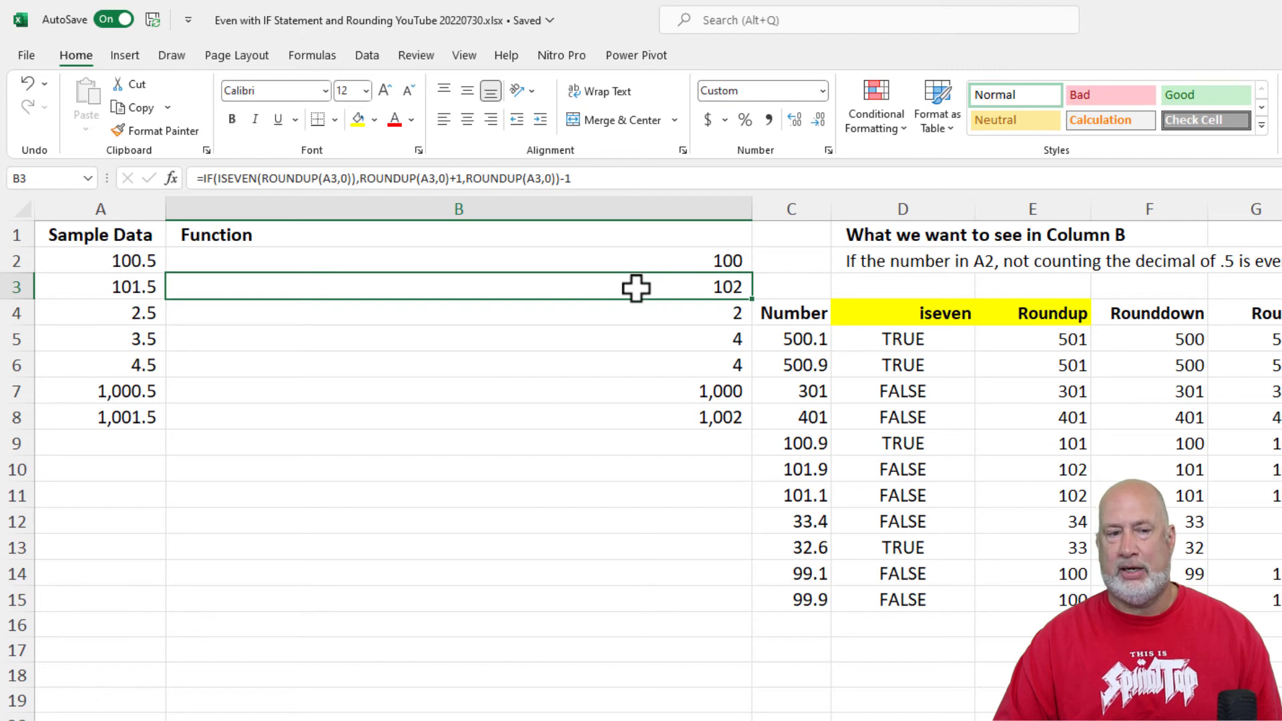
{"action": "double_click", "coordinate": [615, 288]}
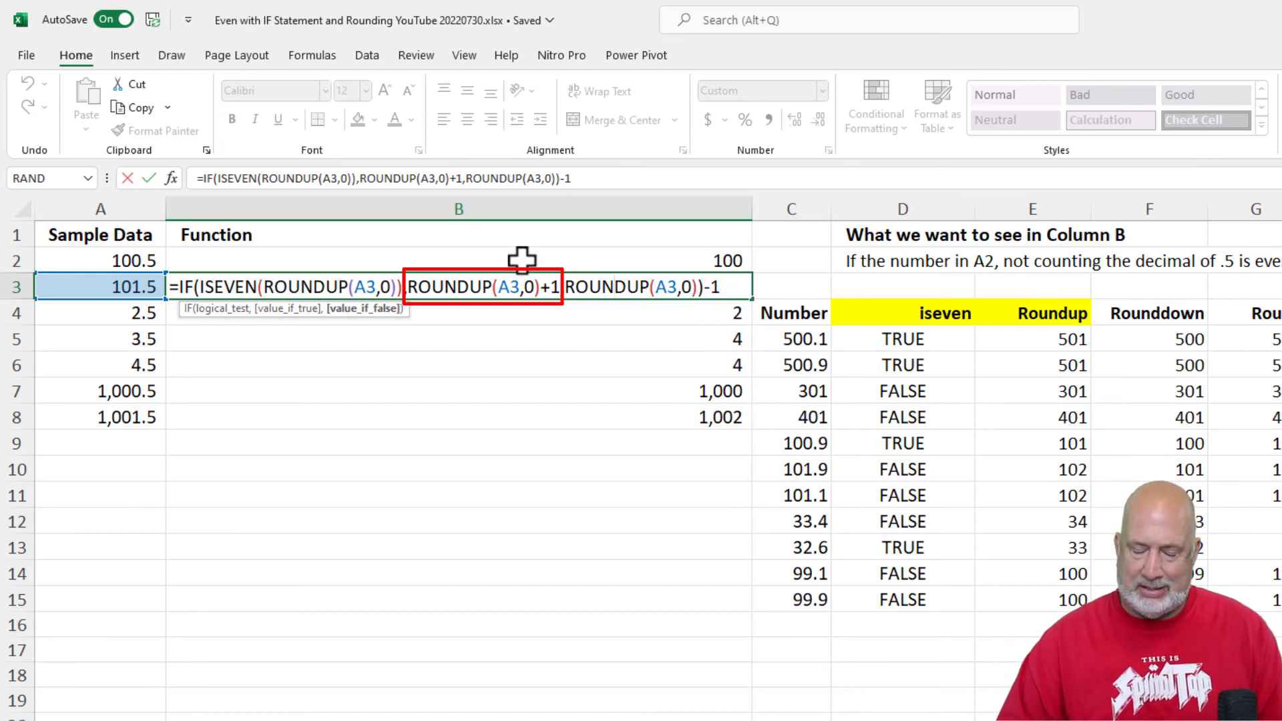
{"action": "key", "text": "Return"}
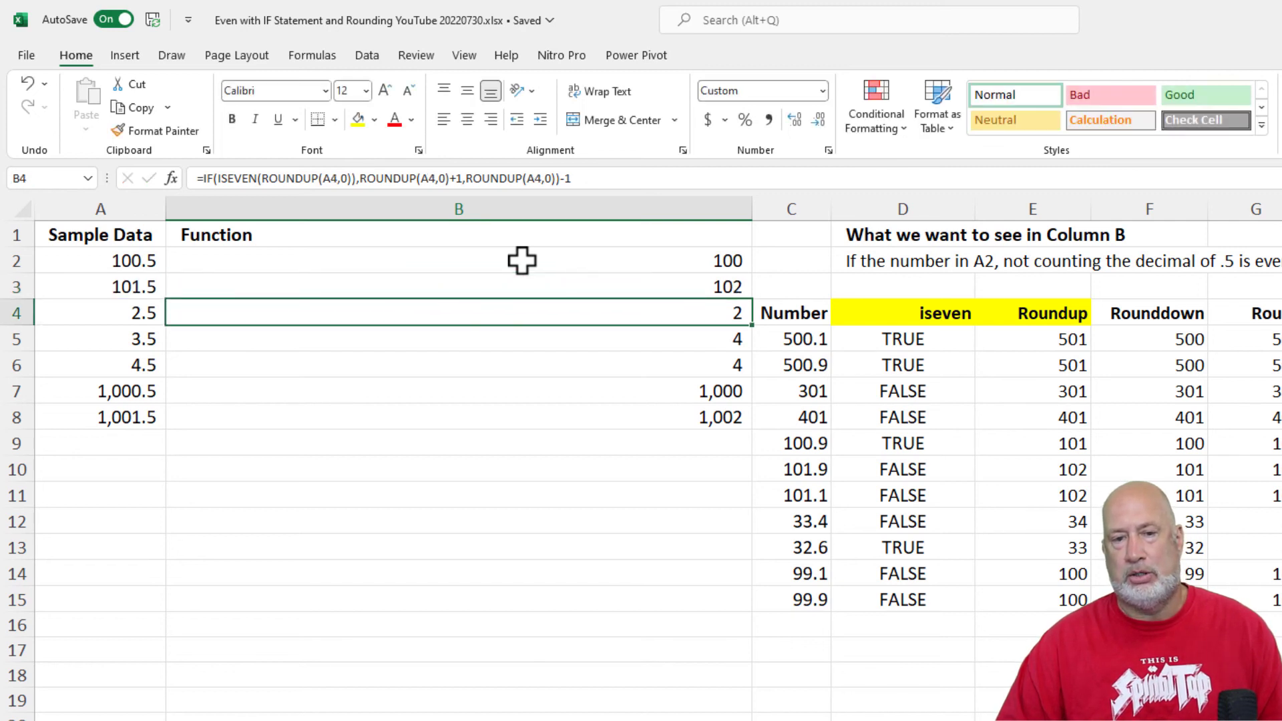
{"action": "key", "text": "Up"}
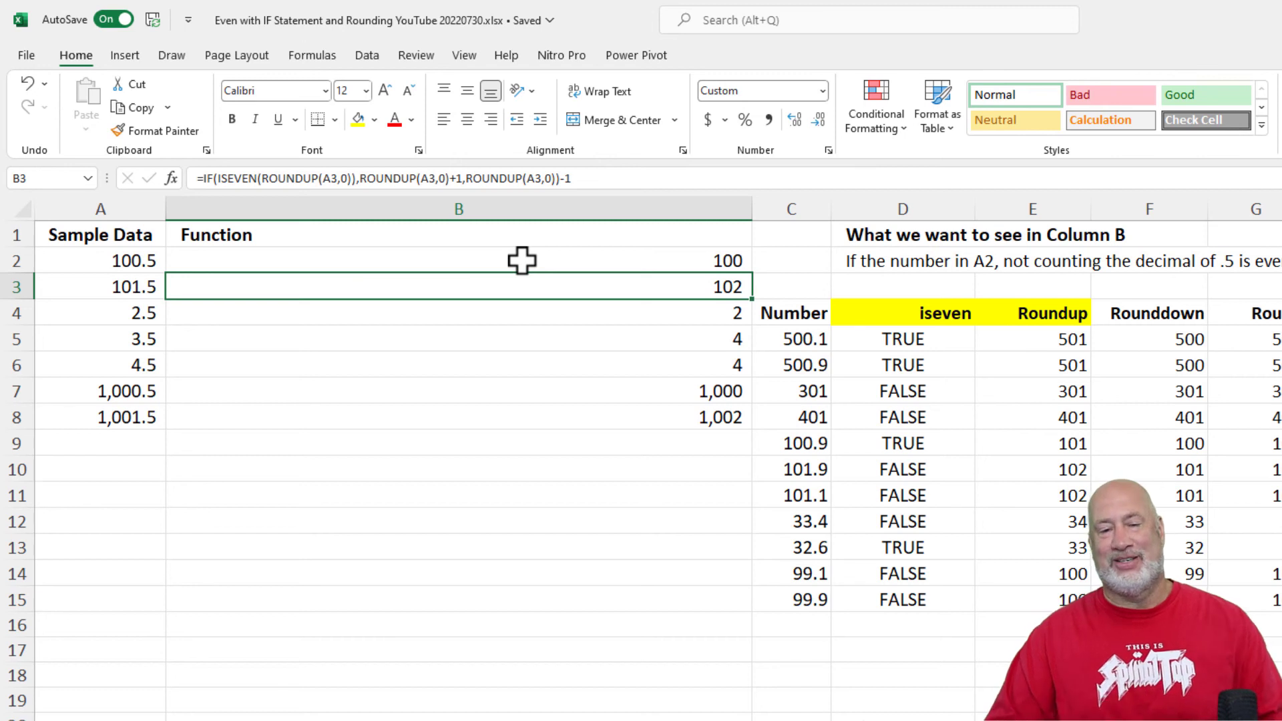
{"action": "left_click_drag", "start_coordinate": [751, 209], "coordinate": [299, 252]}
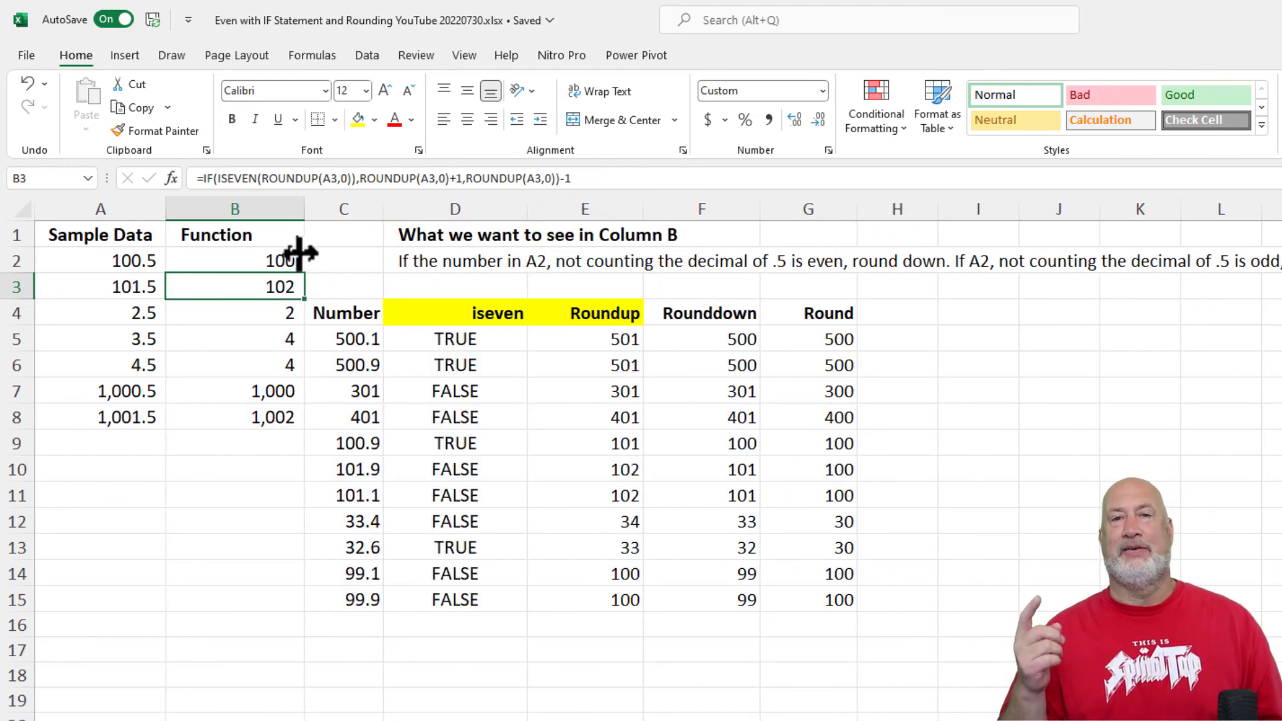